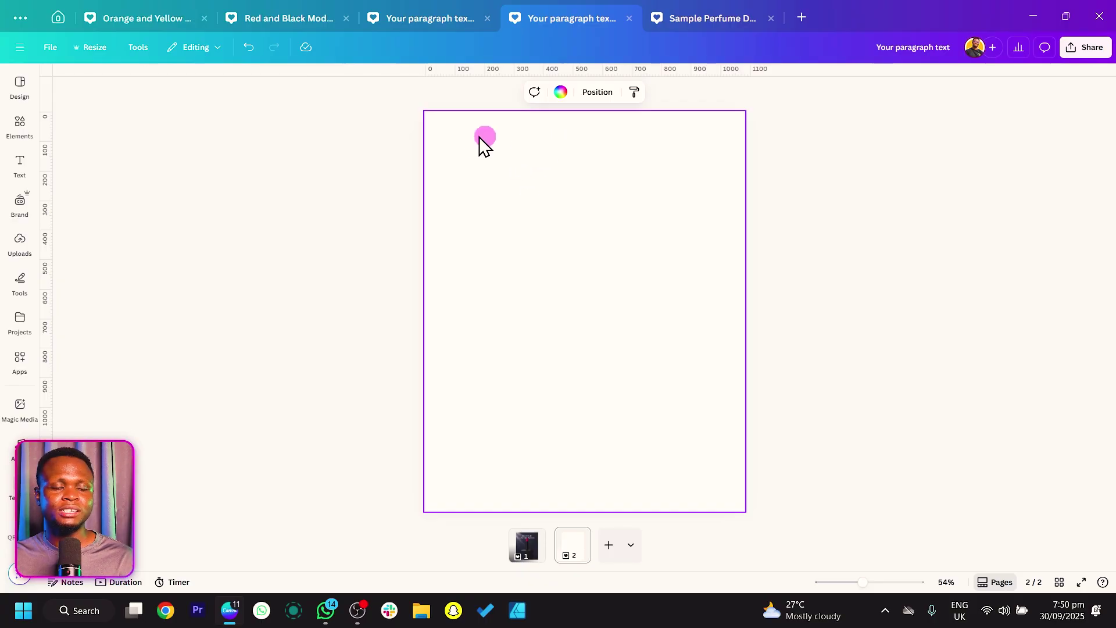
{"action": "left_click", "coordinate": [60, 19]}
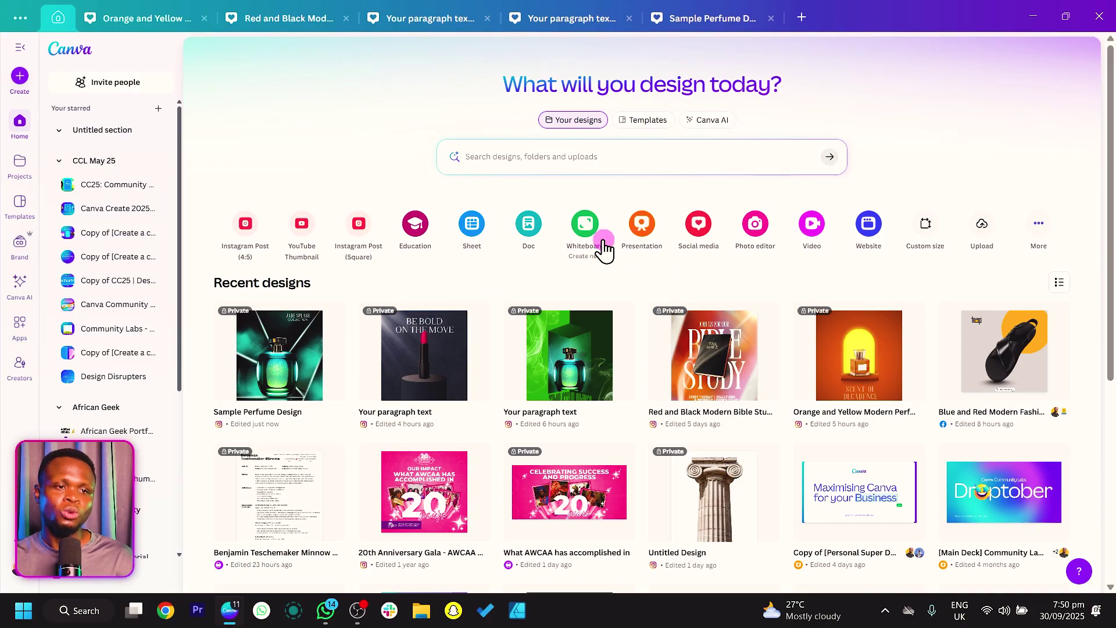
{"action": "left_click", "coordinate": [14, 76]}
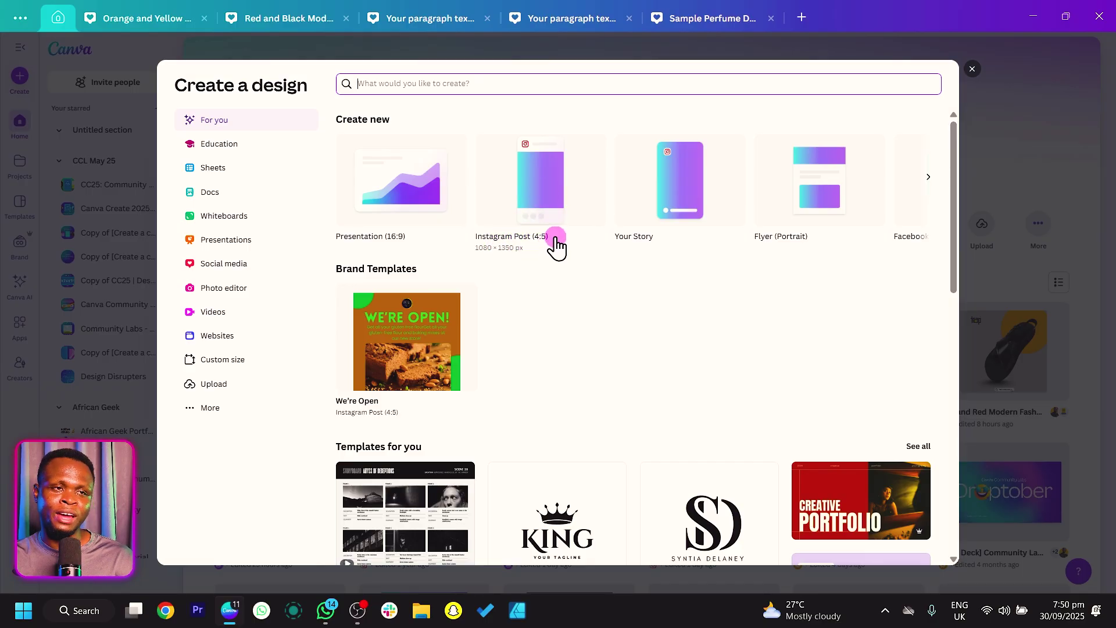
{"action": "left_click", "coordinate": [235, 265]}
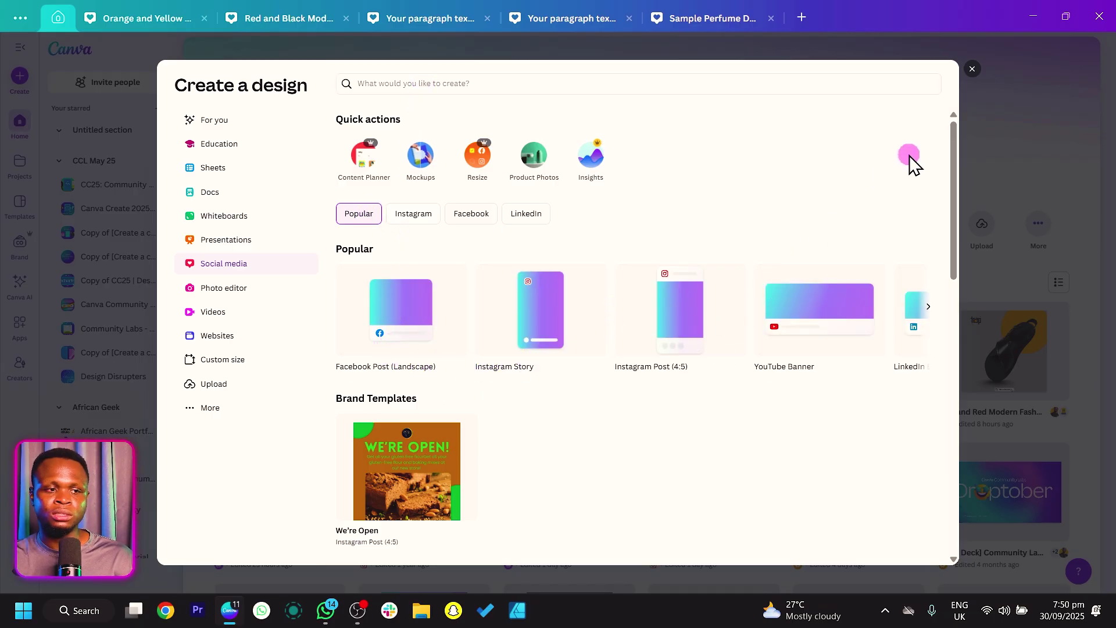
{"action": "left_click", "coordinate": [973, 70]}
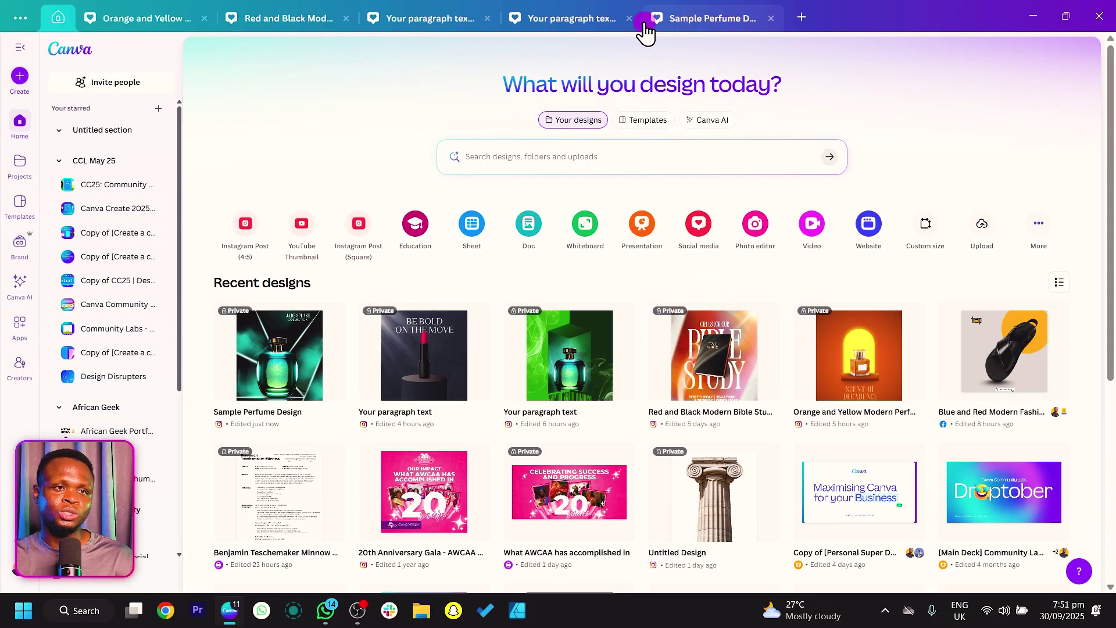
{"action": "left_click", "coordinate": [560, 22]}
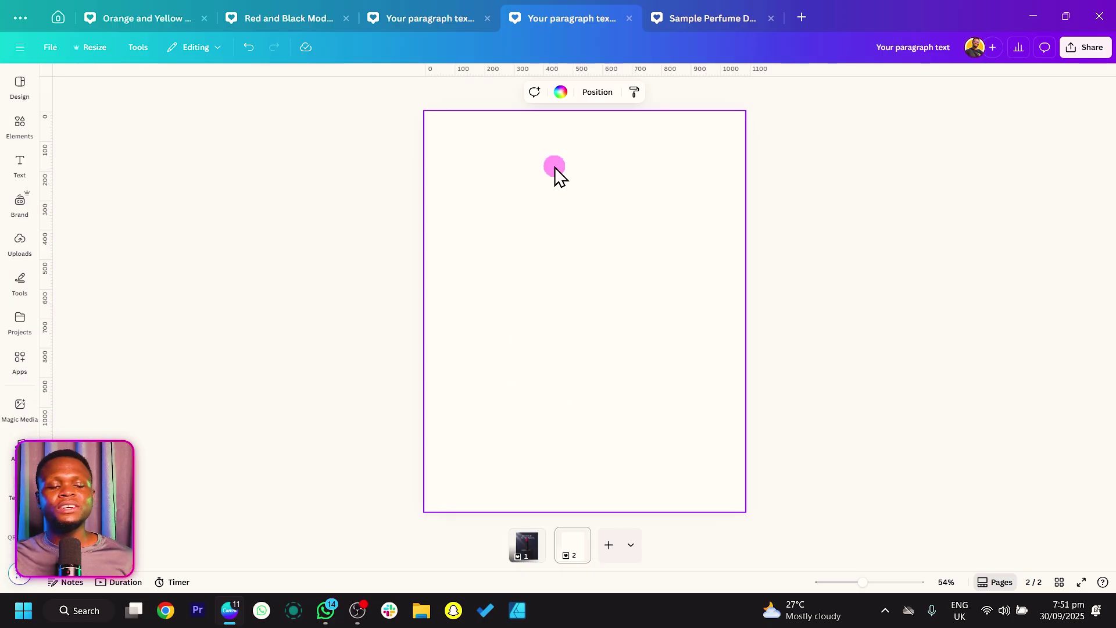
Step: Set the blank second page's background to the solid near-black colour #1D1D1D
{"action": "left_click", "coordinate": [560, 94]}
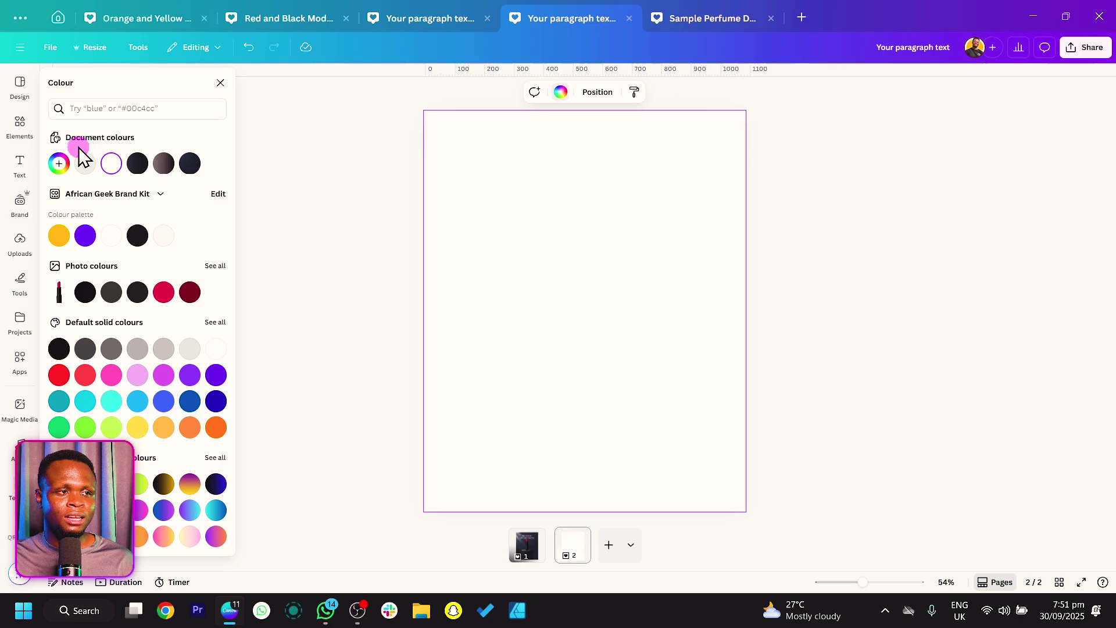
{"action": "left_click", "coordinate": [59, 163]}
{"action": "left_click_drag", "start_coordinate": [94, 263], "coordinate": [71, 328]}
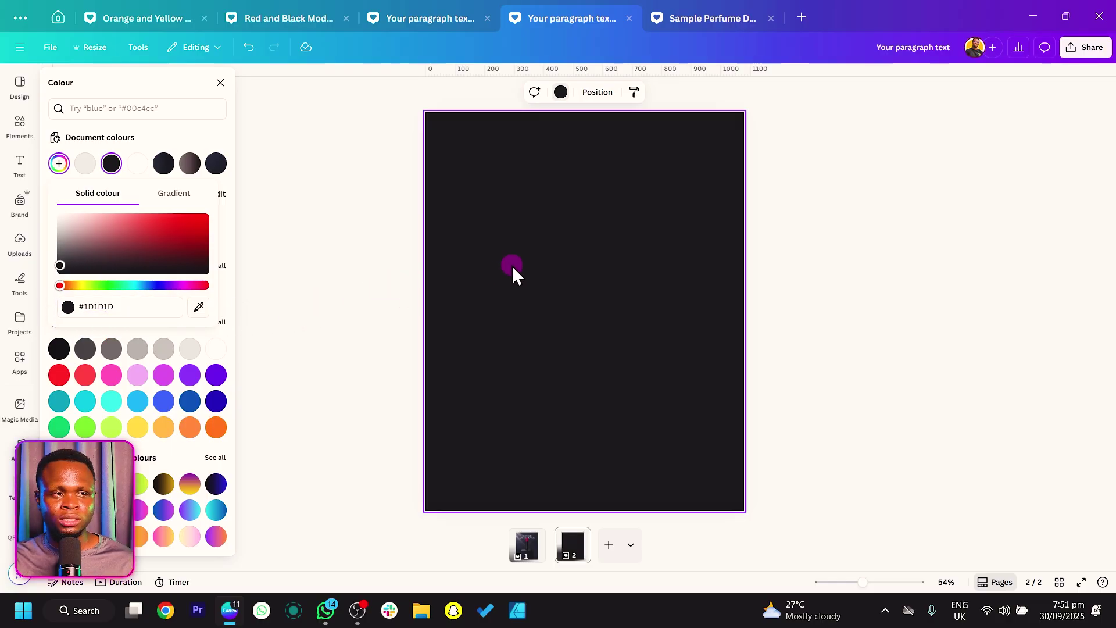
Step: Turn the page background into a radial gradient of near-black and grey
{"action": "left_click", "coordinate": [174, 195]}
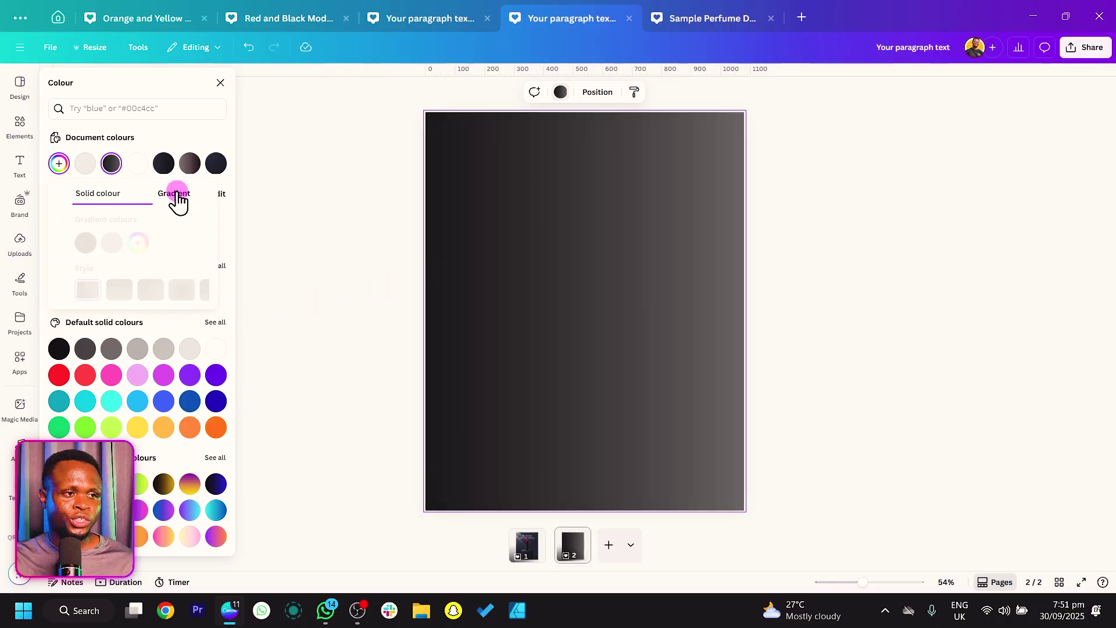
{"action": "left_click", "coordinate": [96, 245]}
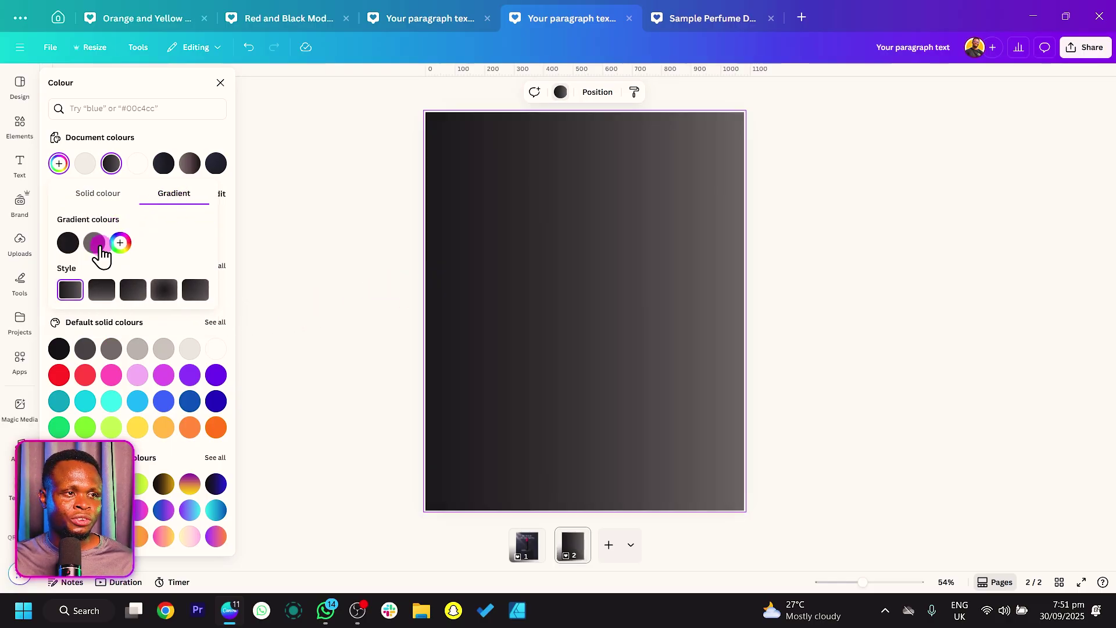
{"action": "left_click", "coordinate": [165, 293]}
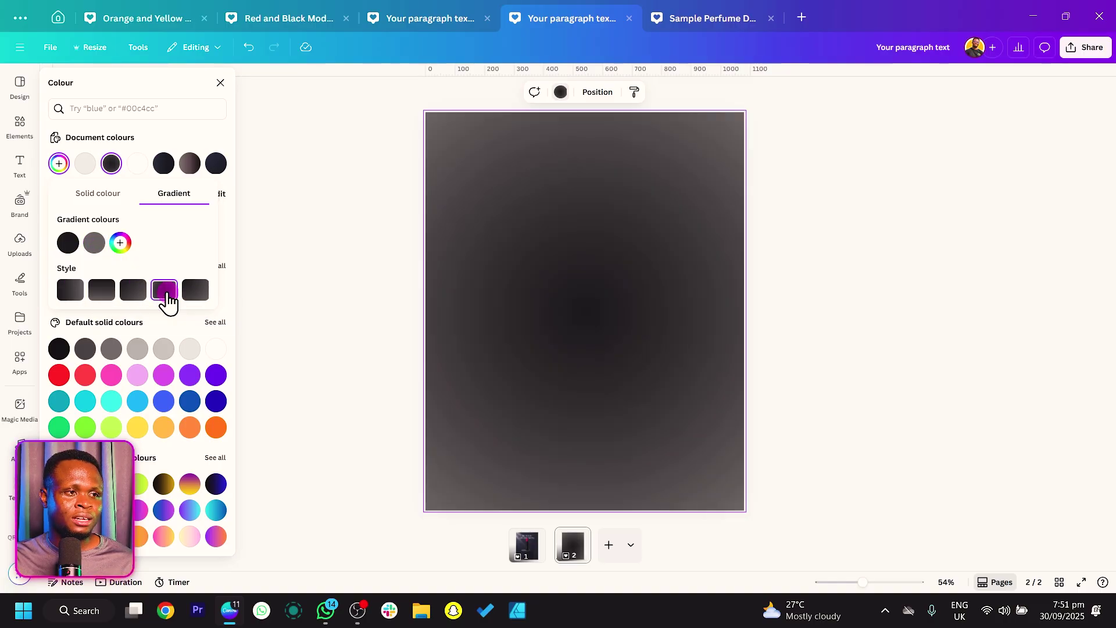
{"action": "left_click", "coordinate": [309, 312]}
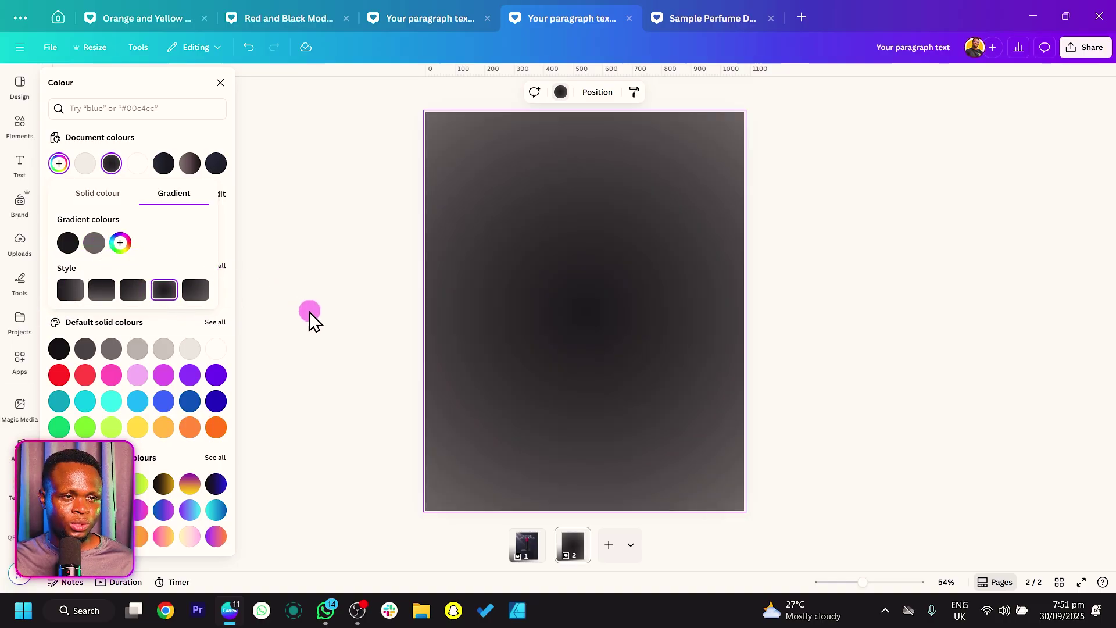
{"action": "left_click", "coordinate": [556, 317]}
{"action": "left_click", "coordinate": [2, 260]}
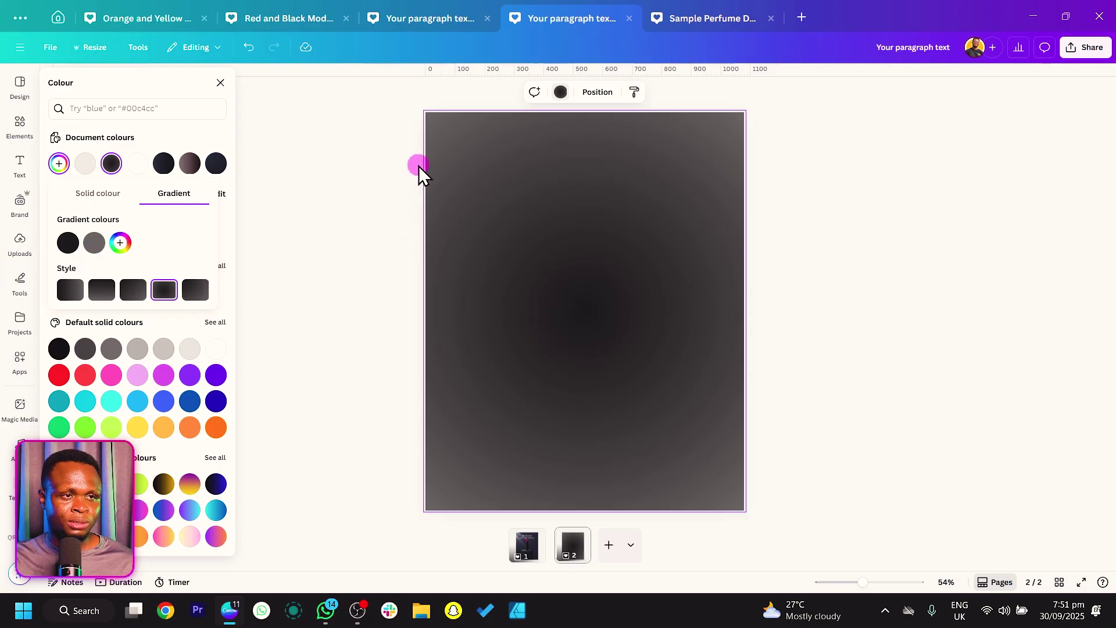
{"action": "left_click", "coordinate": [430, 116]}
{"action": "left_click", "coordinate": [428, 117]}
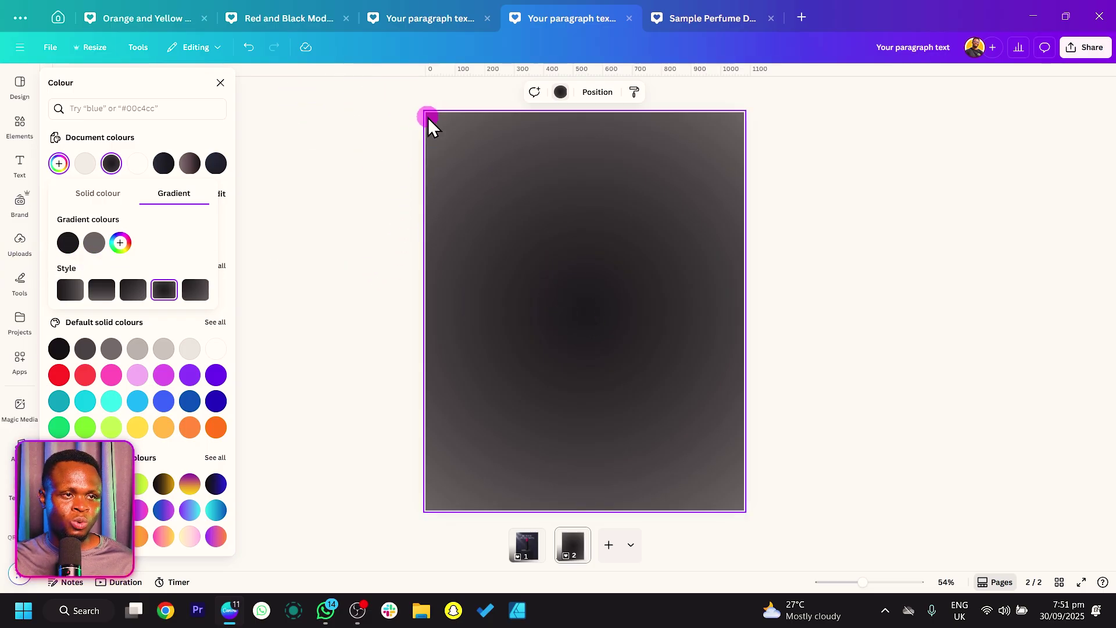
Step: Swap the two gradient colours so grey sits in the centre, and darken that grey to #525252
{"action": "left_click_drag", "start_coordinate": [94, 244], "coordinate": [66, 250]}
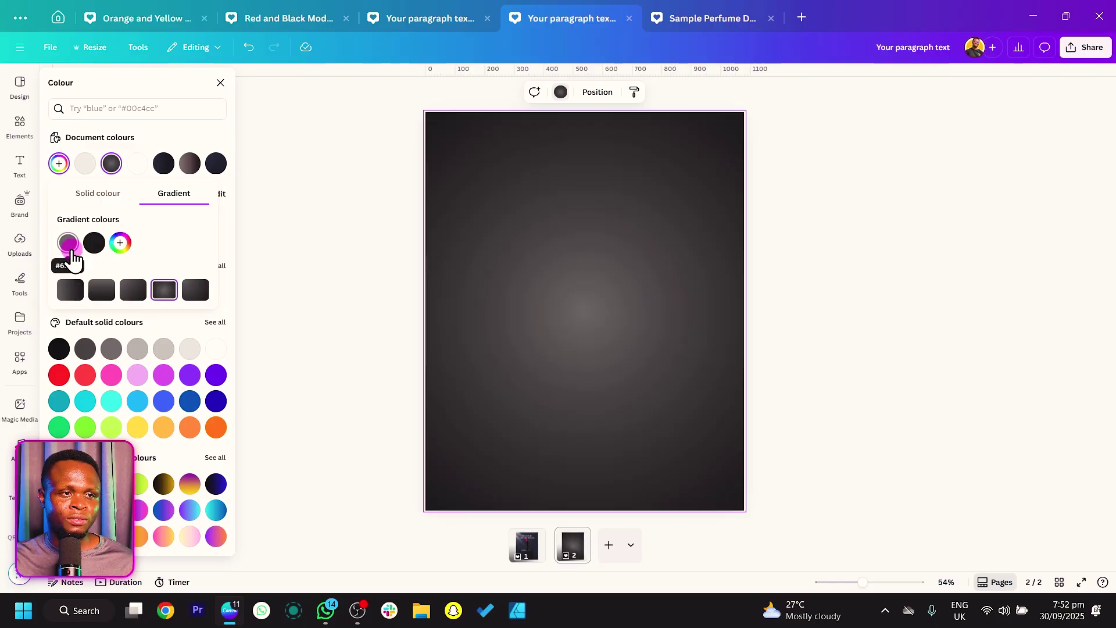
{"action": "left_click", "coordinate": [67, 244]}
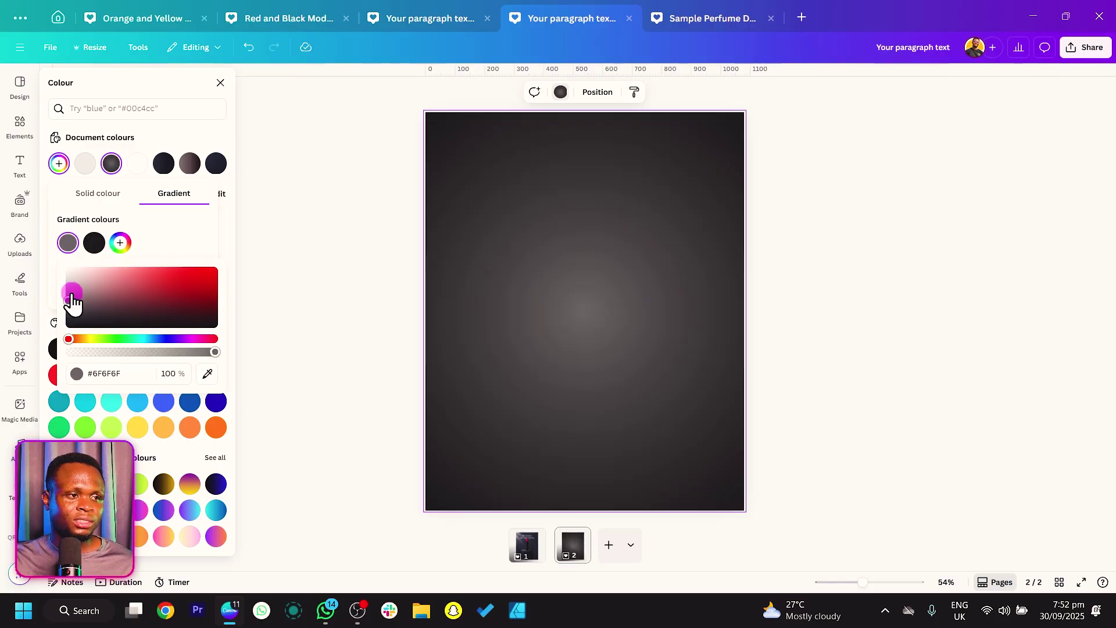
{"action": "left_click_drag", "start_coordinate": [69, 301], "coordinate": [67, 308]}
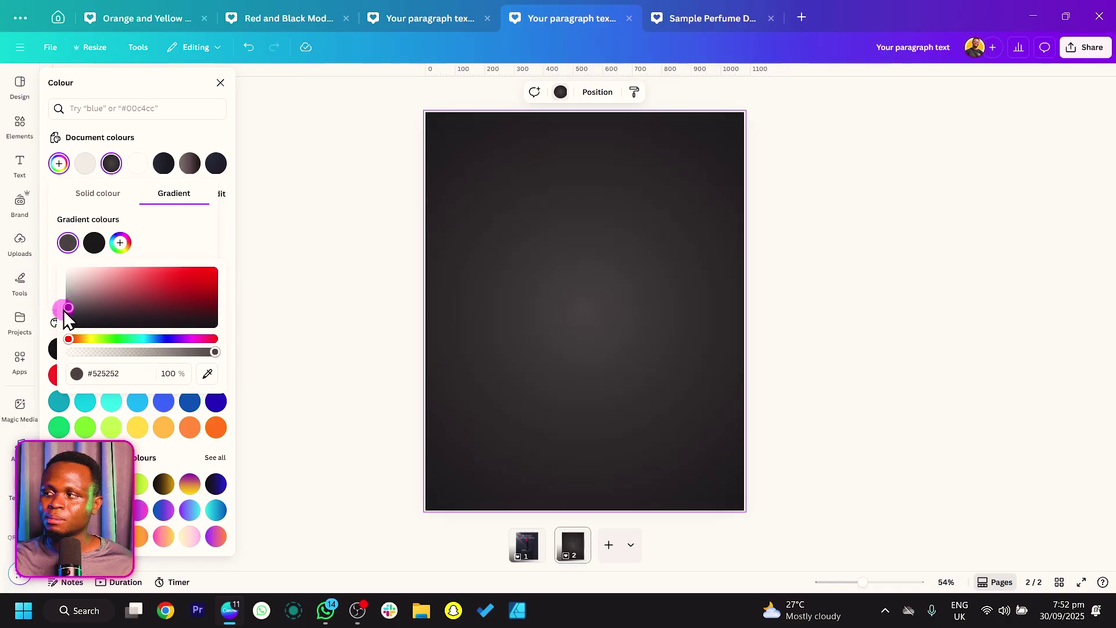
{"action": "left_click", "coordinate": [168, 245]}
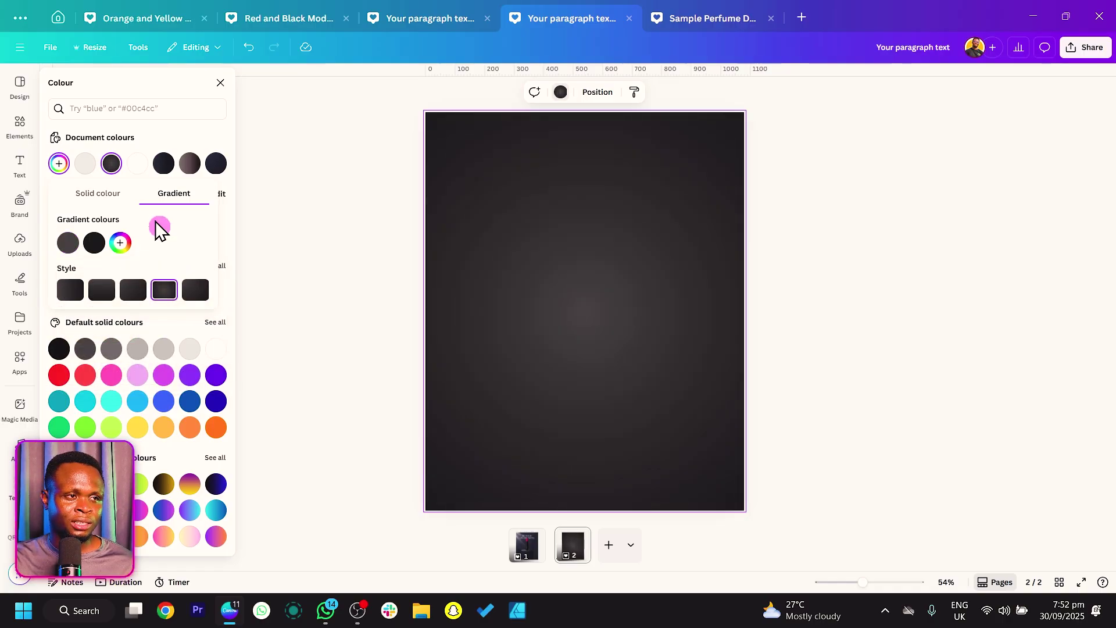
Step: Search the elements for "texture", add the grunge texture graphic to the page, and discard the crumpled-paper one
{"action": "left_click", "coordinate": [19, 125]}
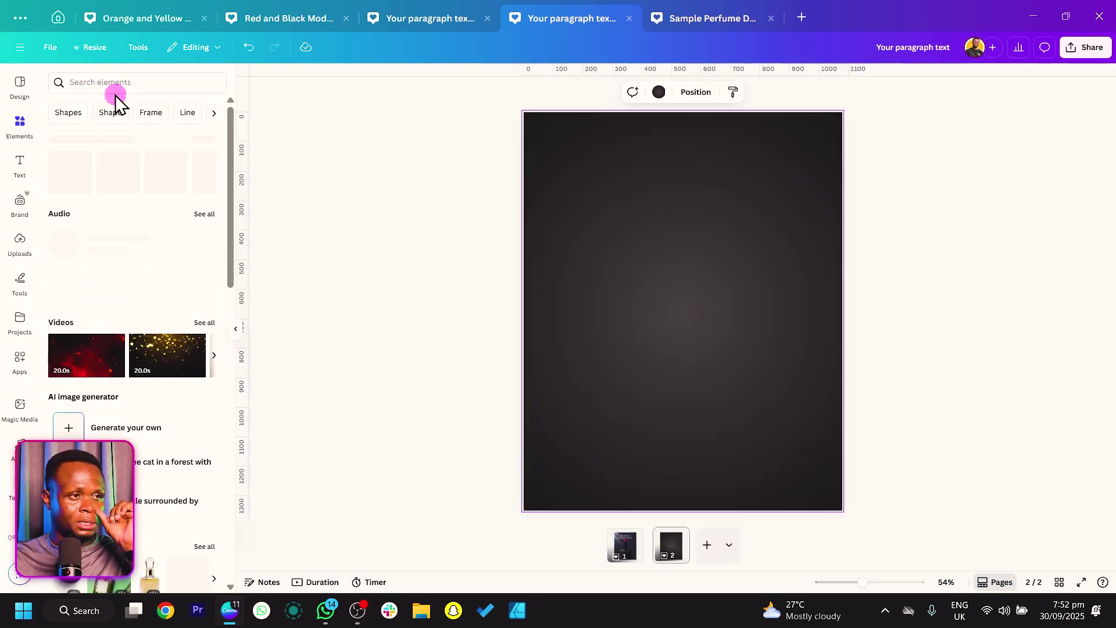
{"action": "left_click", "coordinate": [116, 84]}
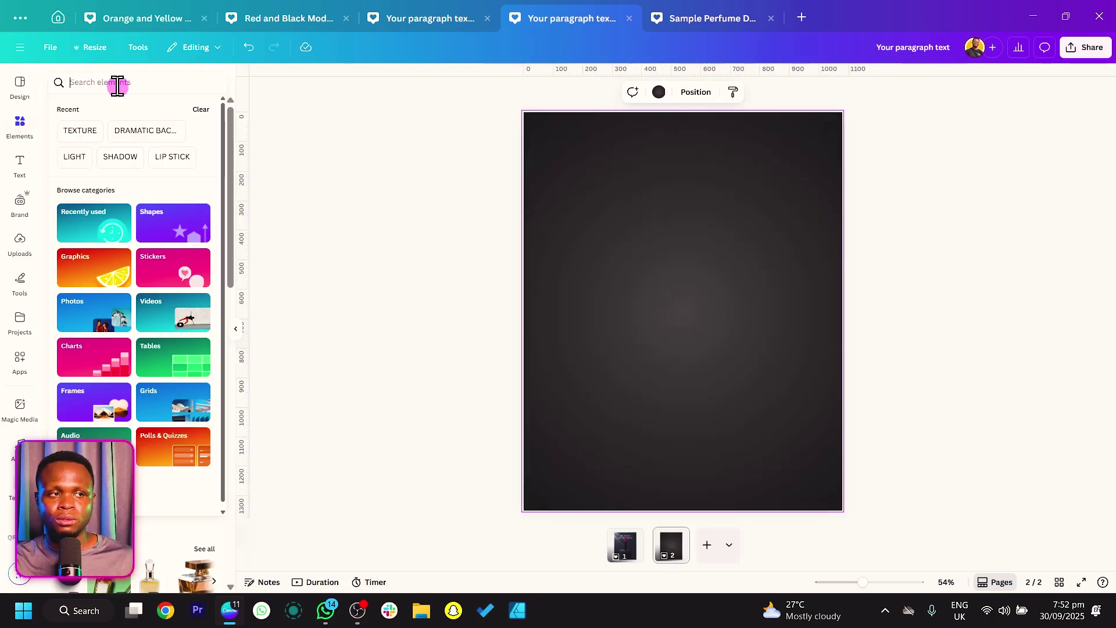
{"action": "type", "text": "texture"}
{"action": "key", "text": "Return"}
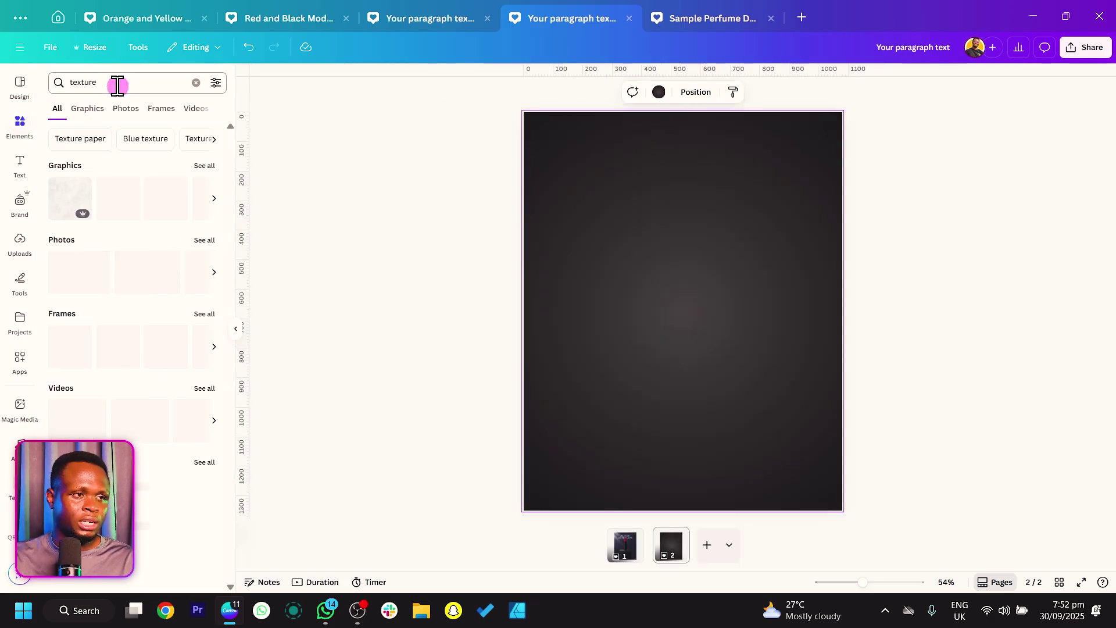
{"action": "left_click", "coordinate": [70, 204]}
{"action": "left_click", "coordinate": [169, 202]}
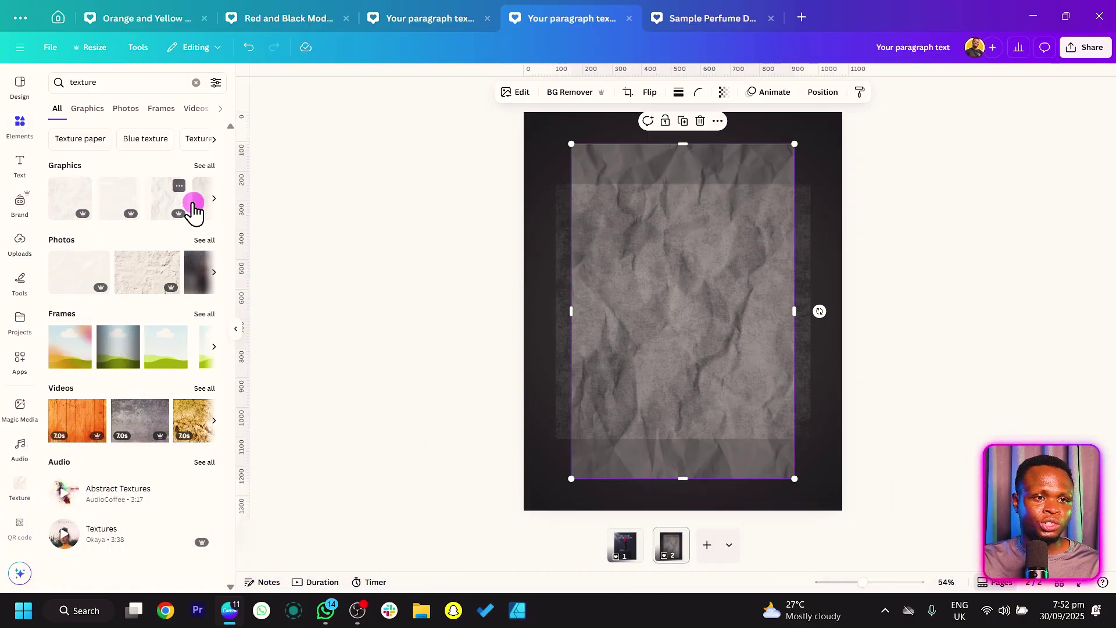
{"action": "left_click_drag", "start_coordinate": [632, 296], "coordinate": [169, 291]}
{"action": "left_click", "coordinate": [650, 336]}
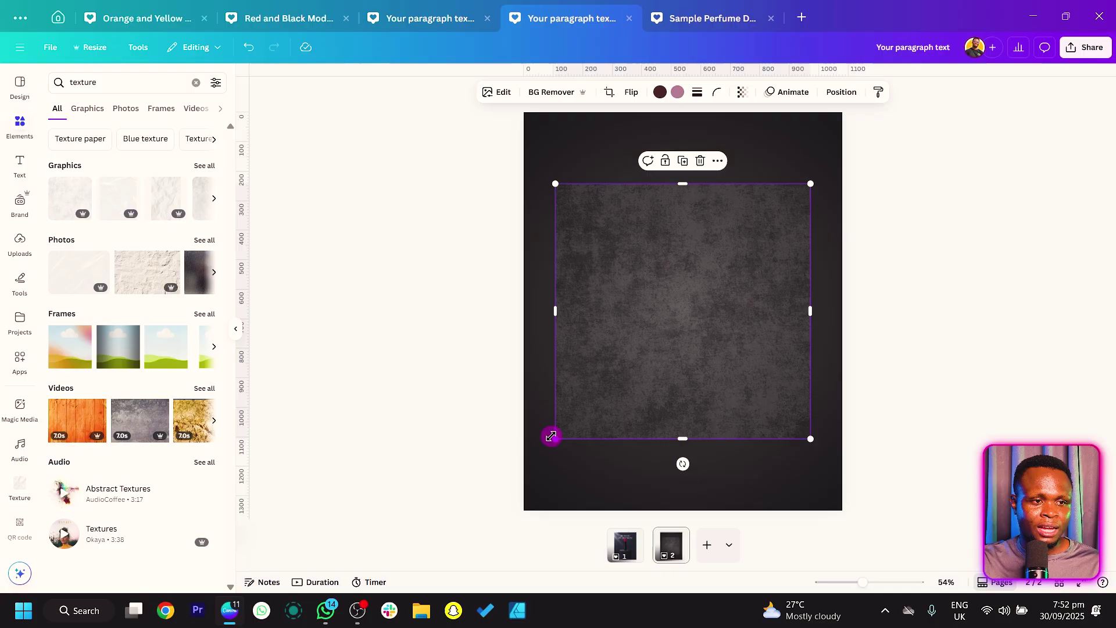
Step: Enlarge the grunge texture to cover the whole page and set its transparency to 27
{"action": "left_click_drag", "start_coordinate": [558, 437], "coordinate": [498, 528]}
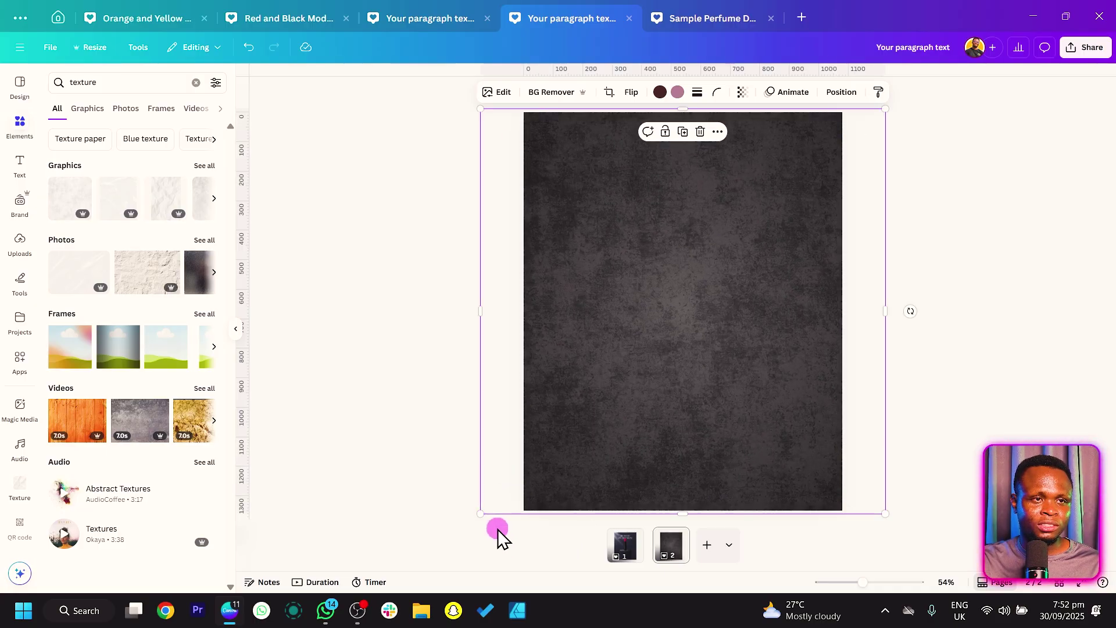
{"action": "left_click", "coordinate": [748, 93]}
{"action": "left_click_drag", "start_coordinate": [768, 137], "coordinate": [711, 148]}
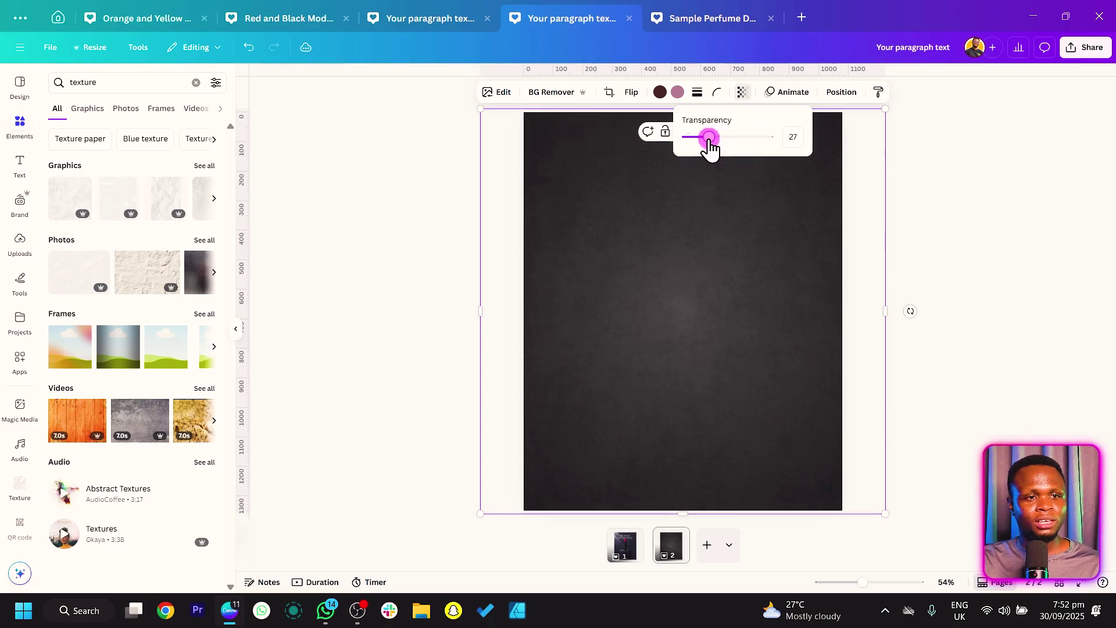
{"action": "left_click", "coordinate": [361, 398]}
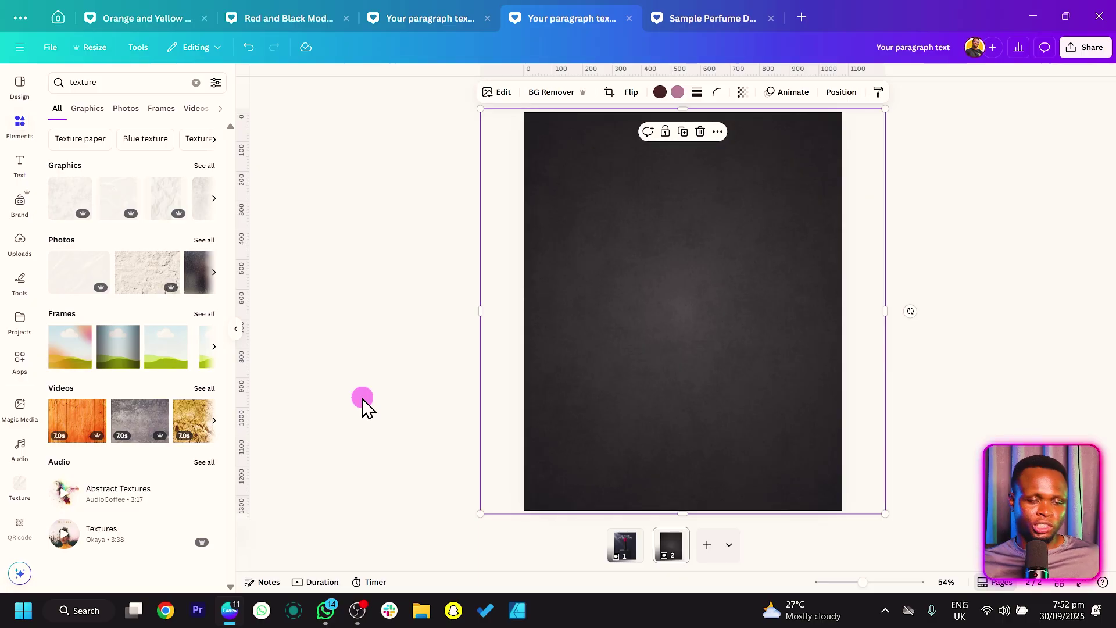
{"action": "left_click", "coordinate": [362, 399]}
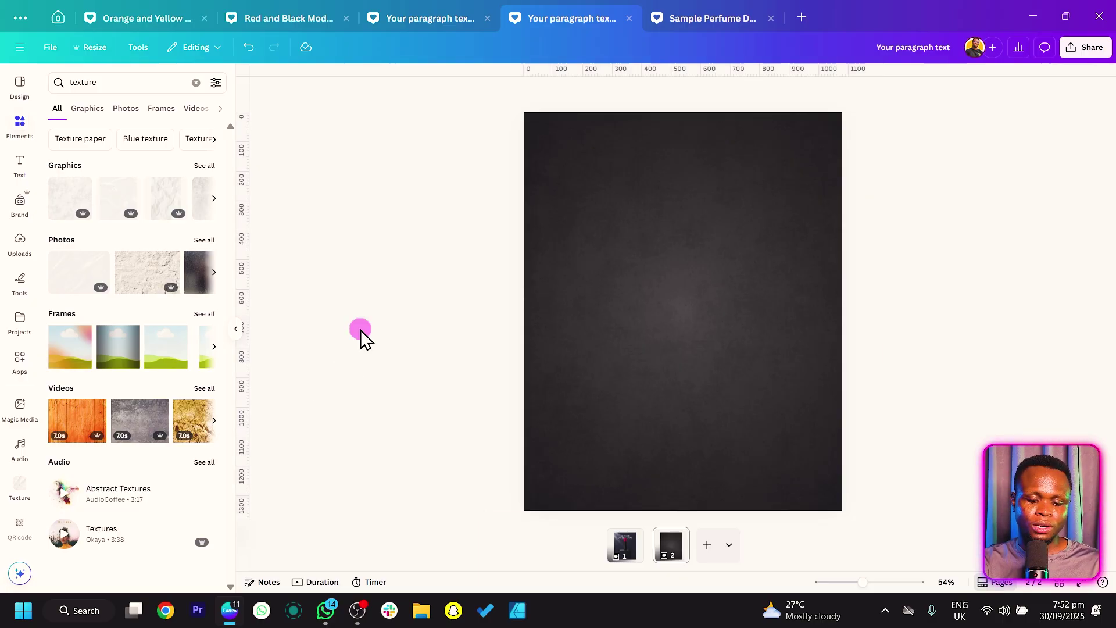
Step: Add a black rectangle, centre it in the page's lower half, widen it slightly and stretch it past the bottom edge as a podium body
{"action": "key", "text": "r"}
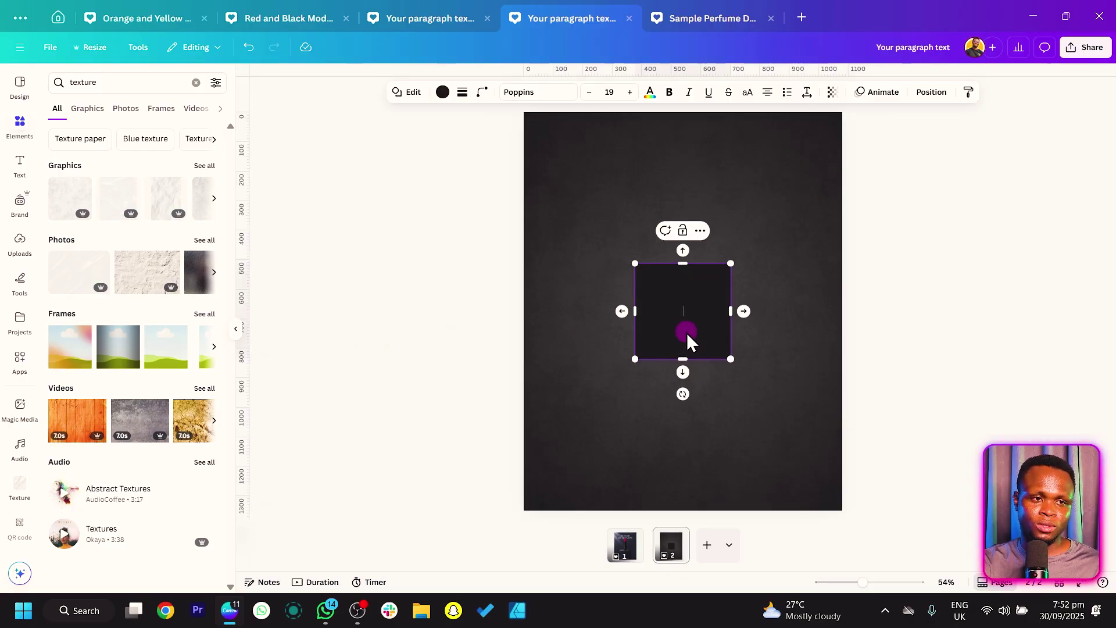
{"action": "left_click_drag", "start_coordinate": [688, 339], "coordinate": [741, 388]}
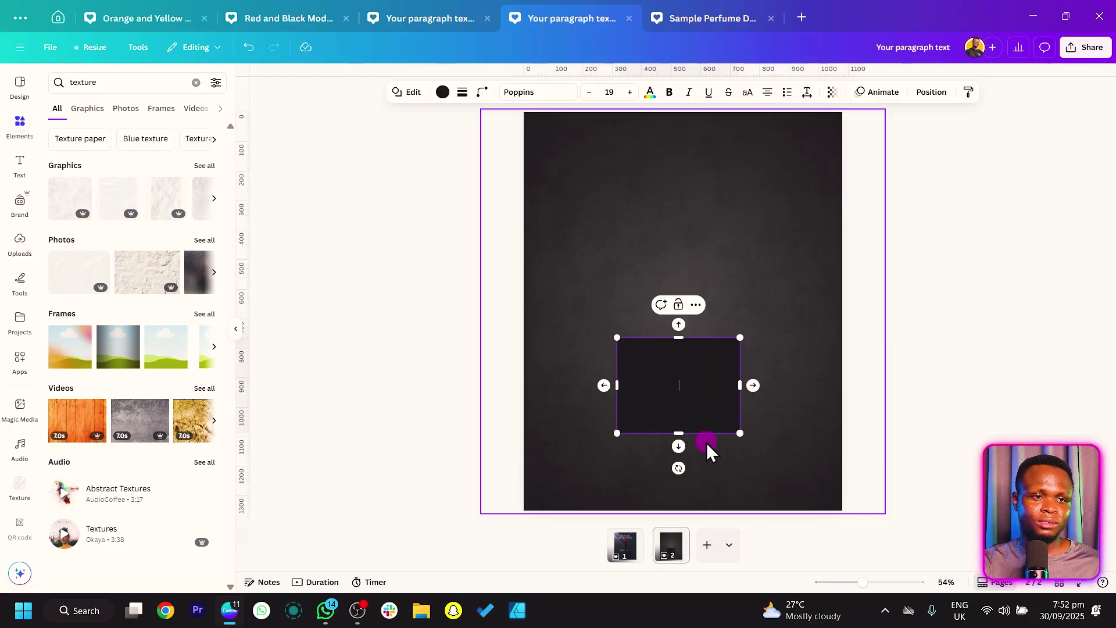
{"action": "left_click_drag", "start_coordinate": [695, 433], "coordinate": [702, 511]}
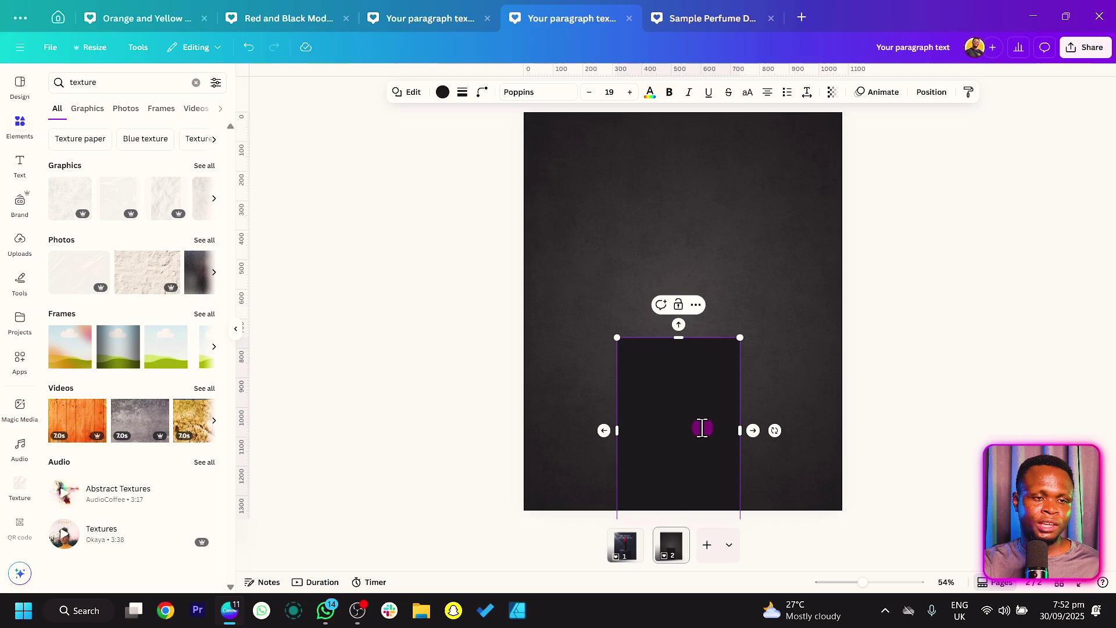
{"action": "left_click_drag", "start_coordinate": [702, 428], "coordinate": [719, 410]}
{"action": "left_click", "coordinate": [644, 231]}
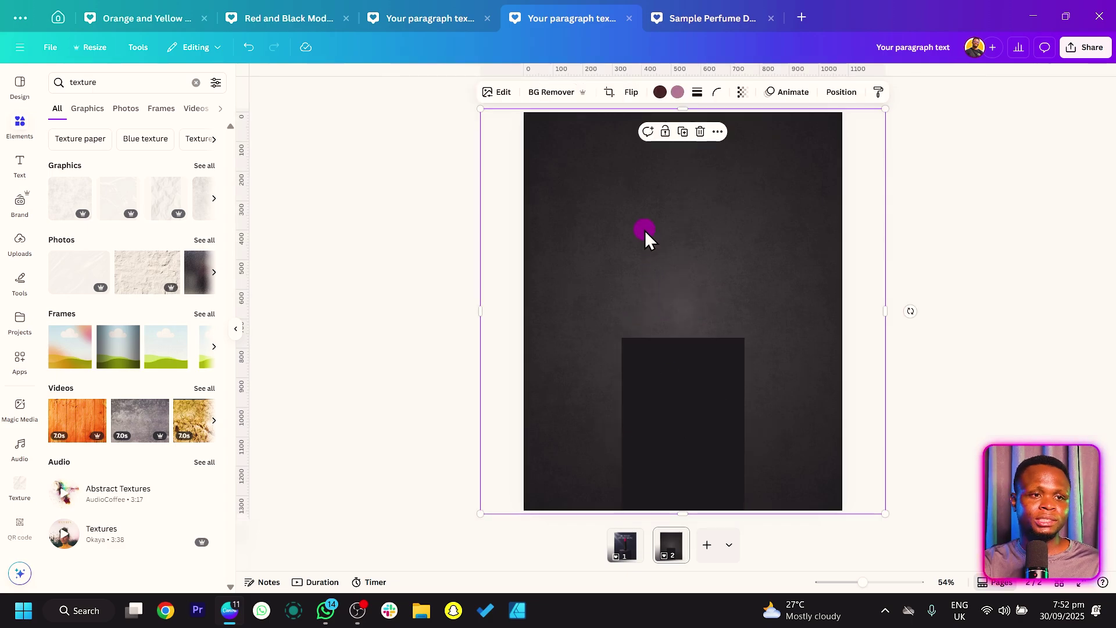
{"action": "left_click", "coordinate": [438, 250]}
Step: Add a circle and flatten it into an ellipse as wide as the podium rectangle, centred on its top edge
{"action": "key", "text": "c"}
{"action": "left_click_drag", "start_coordinate": [677, 331], "coordinate": [750, 349]}
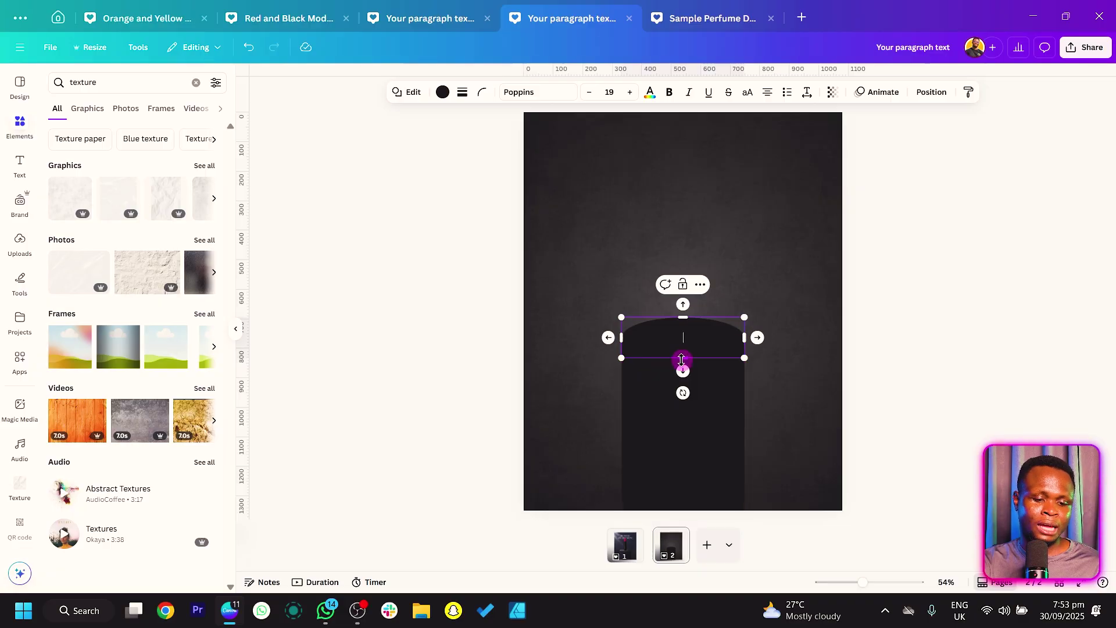
{"action": "left_click_drag", "start_coordinate": [681, 360], "coordinate": [682, 354]}
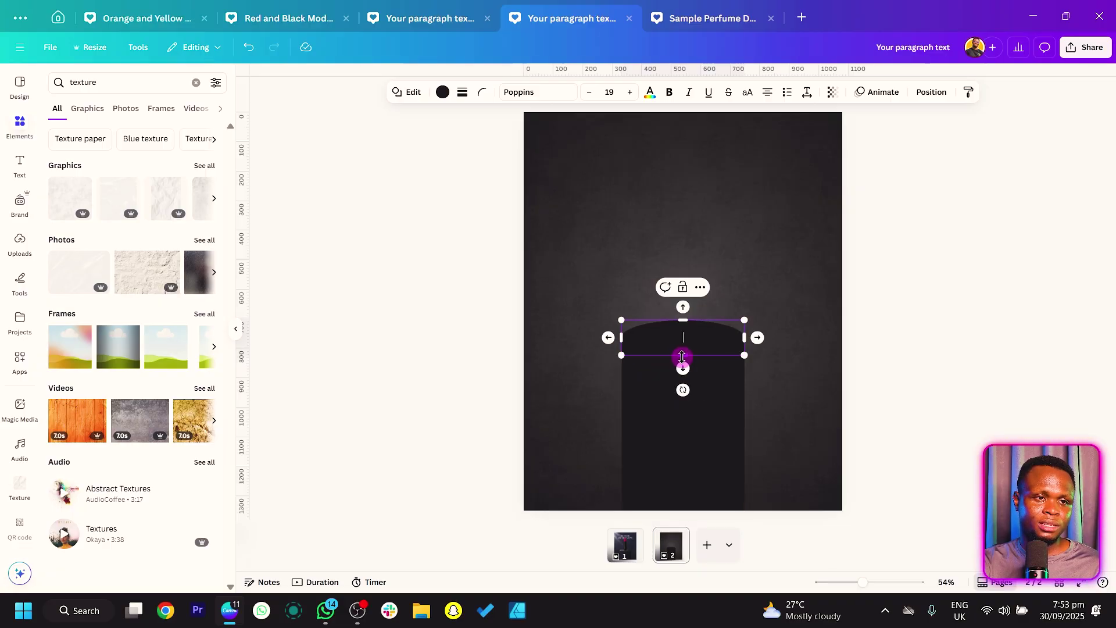
Step: Fill the podium's top ellipse with a lighter solid grey, about #696969
{"action": "left_click", "coordinate": [443, 92]}
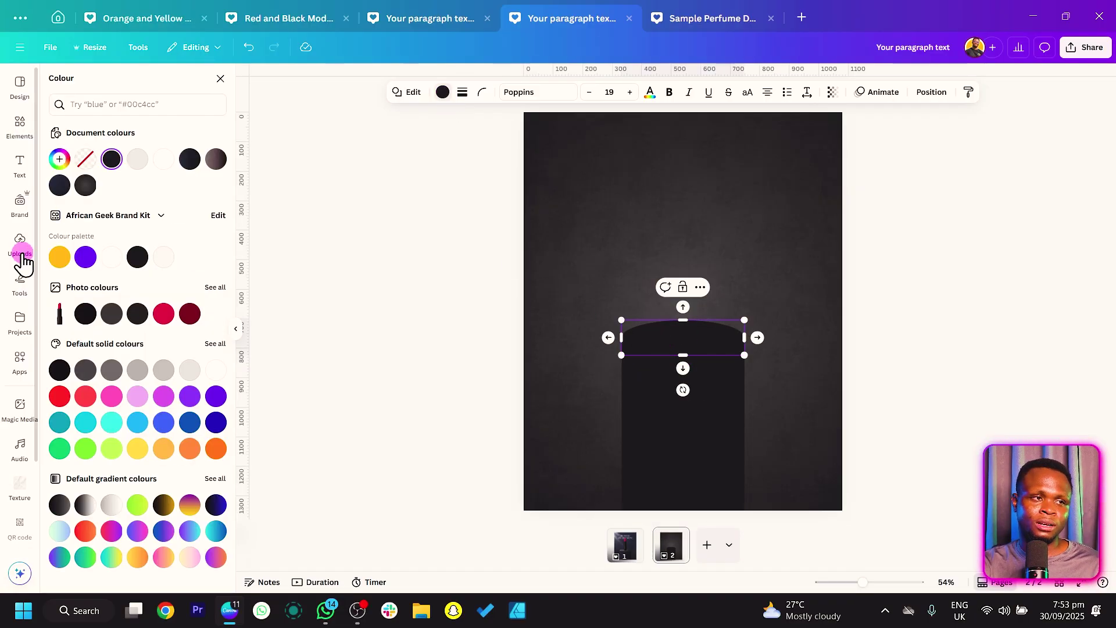
{"action": "left_click", "coordinate": [58, 158]}
{"action": "left_click_drag", "start_coordinate": [63, 284], "coordinate": [56, 256]}
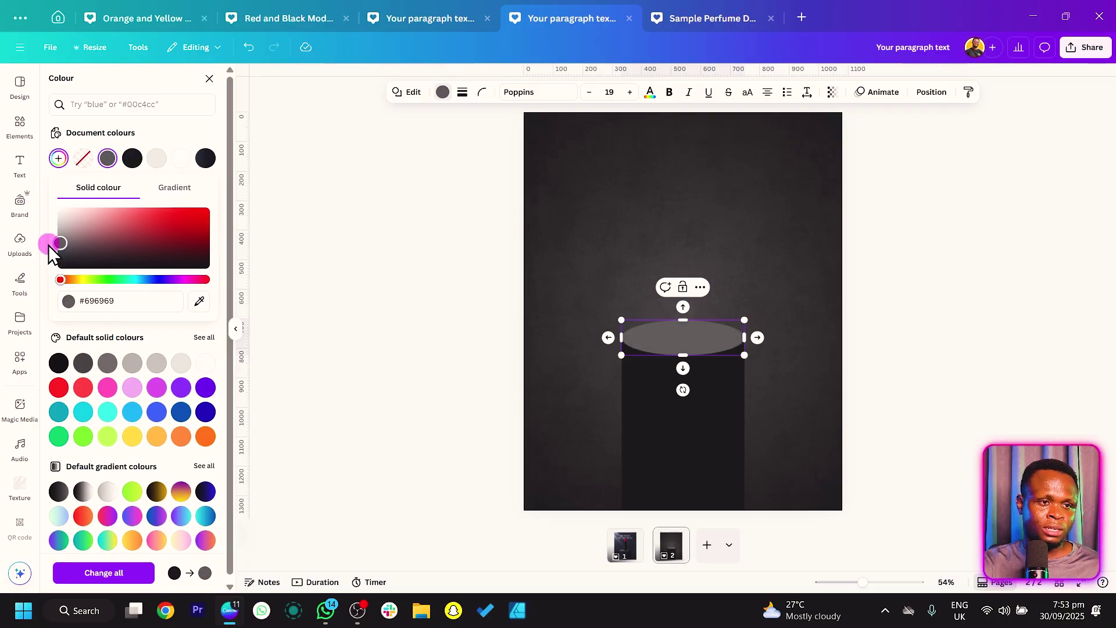
{"action": "double_click", "coordinate": [442, 239]}
{"action": "left_click", "coordinate": [354, 368]}
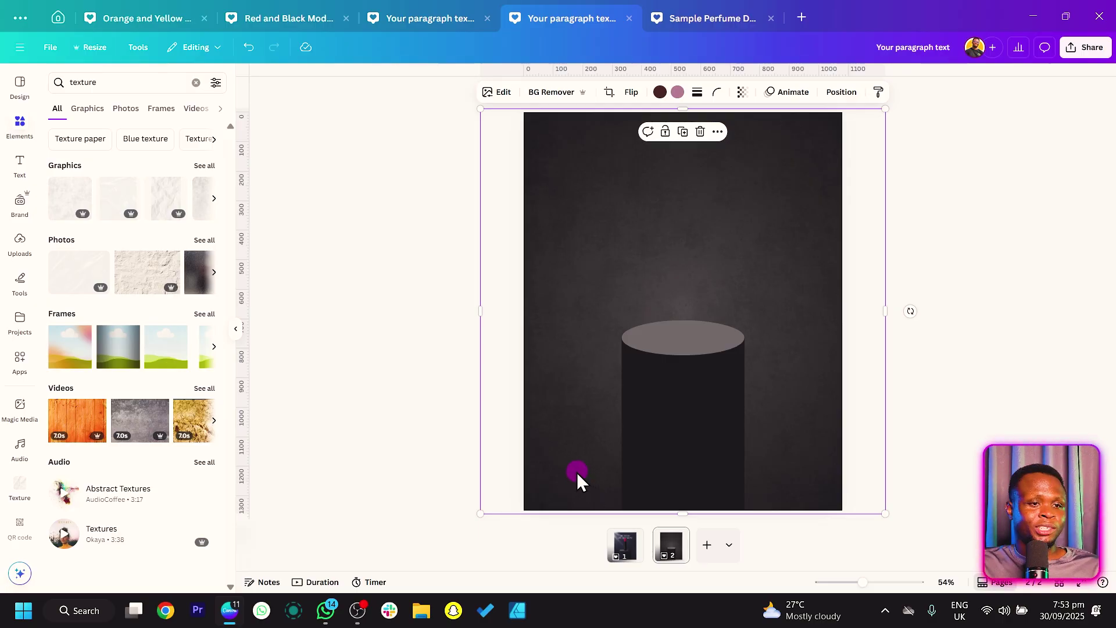
Step: Widen the podium's rectangular body and its top ellipse together, keeping both centred on the page
{"action": "left_click", "coordinate": [720, 436]}
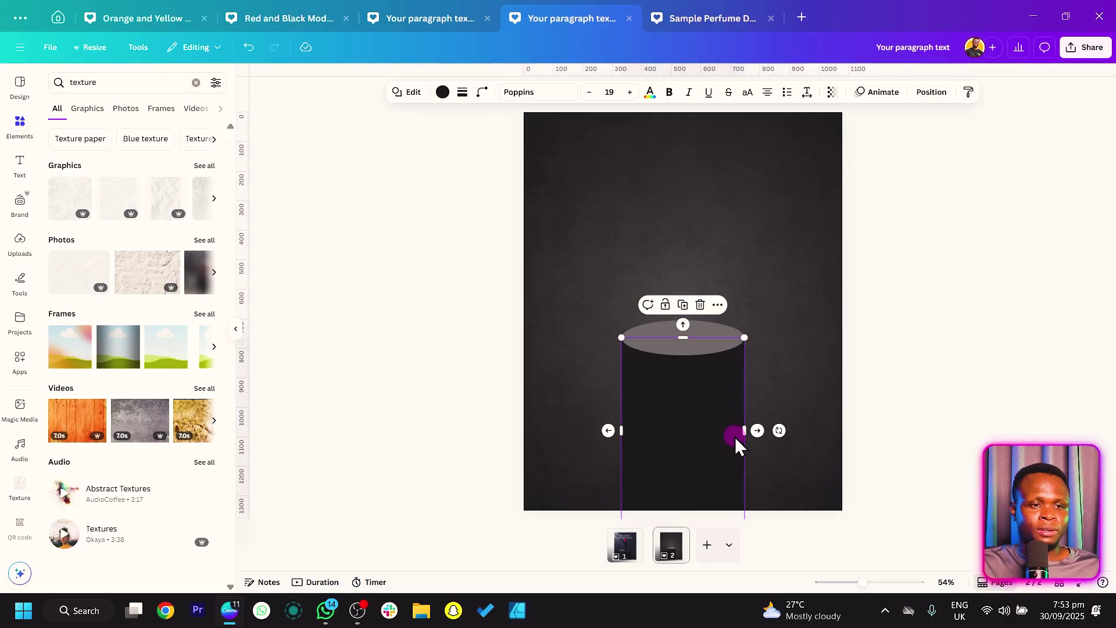
{"action": "left_click", "coordinate": [728, 330], "text": "shift"}
{"action": "left_click_drag", "start_coordinate": [744, 428], "coordinate": [764, 429]}
{"action": "left_click", "coordinate": [501, 402]}
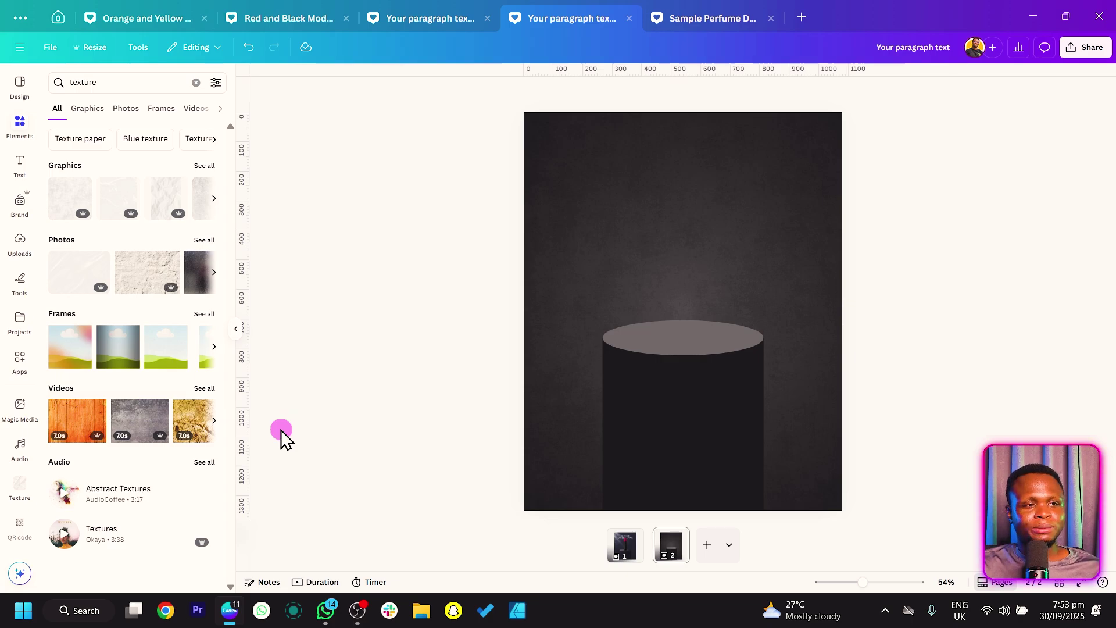
Step: Search the elements for "light", add a light-ray graphic and place it so the beams enter from the page's upper-left corner
{"action": "left_click", "coordinate": [105, 82]}
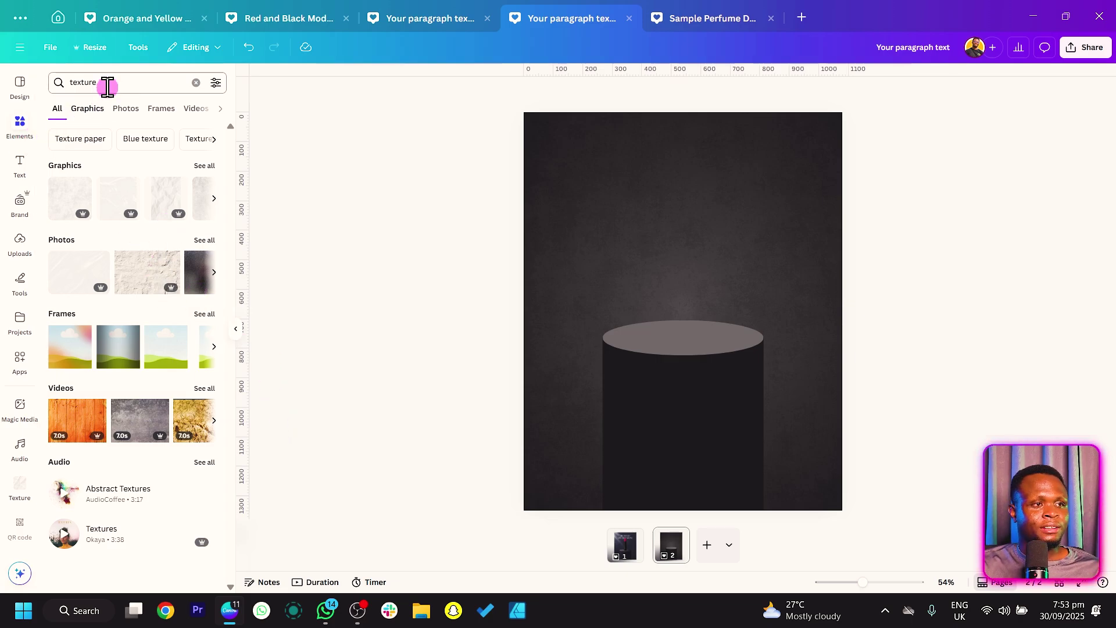
{"action": "left_click_drag", "start_coordinate": [91, 82], "coordinate": [41, 82]}
{"action": "type", "text": "light"}
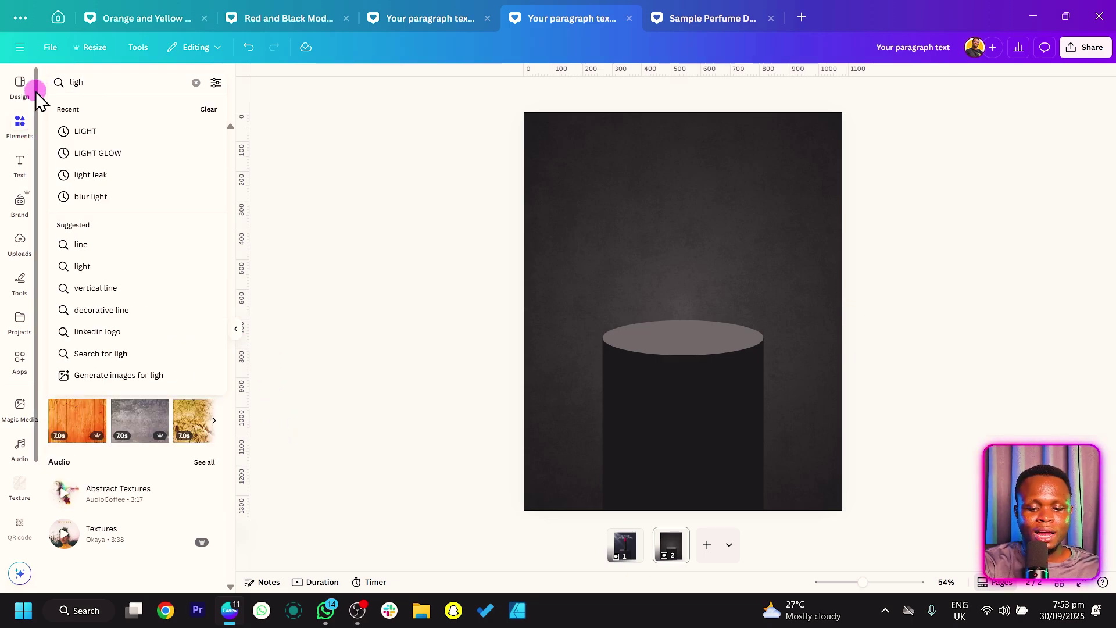
{"action": "key", "text": "Return"}
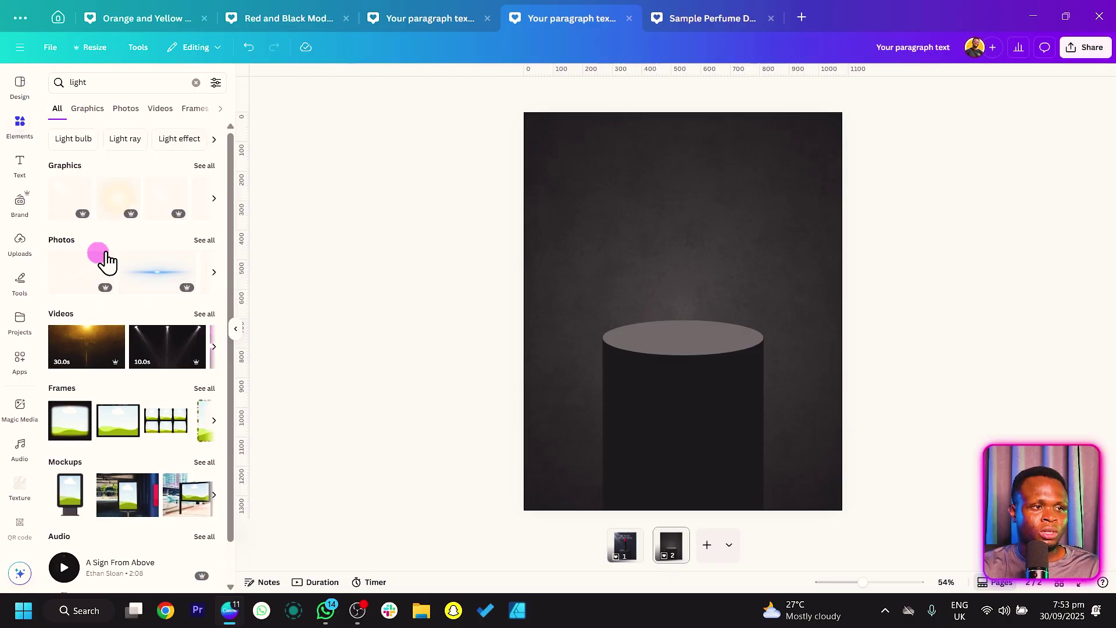
{"action": "left_click", "coordinate": [158, 200]}
{"action": "left_click_drag", "start_coordinate": [695, 313], "coordinate": [594, 183]}
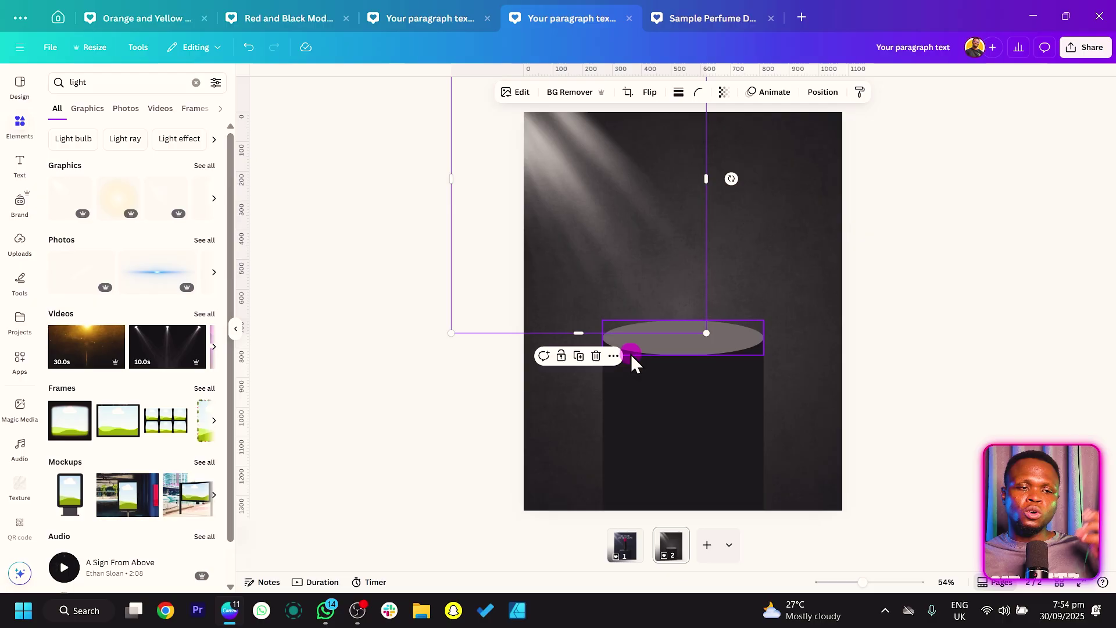
Step: Fill the podium body with a horizontal linear gradient running from grey at its left edge to near-black at its right
{"action": "left_click", "coordinate": [737, 412]}
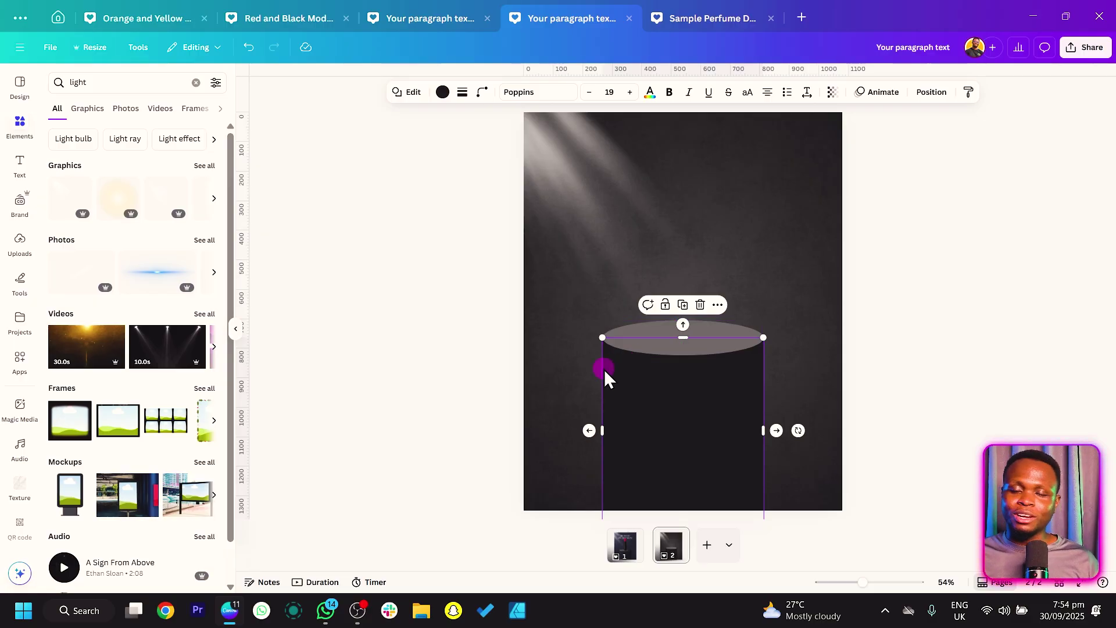
{"action": "left_click", "coordinate": [496, 410]}
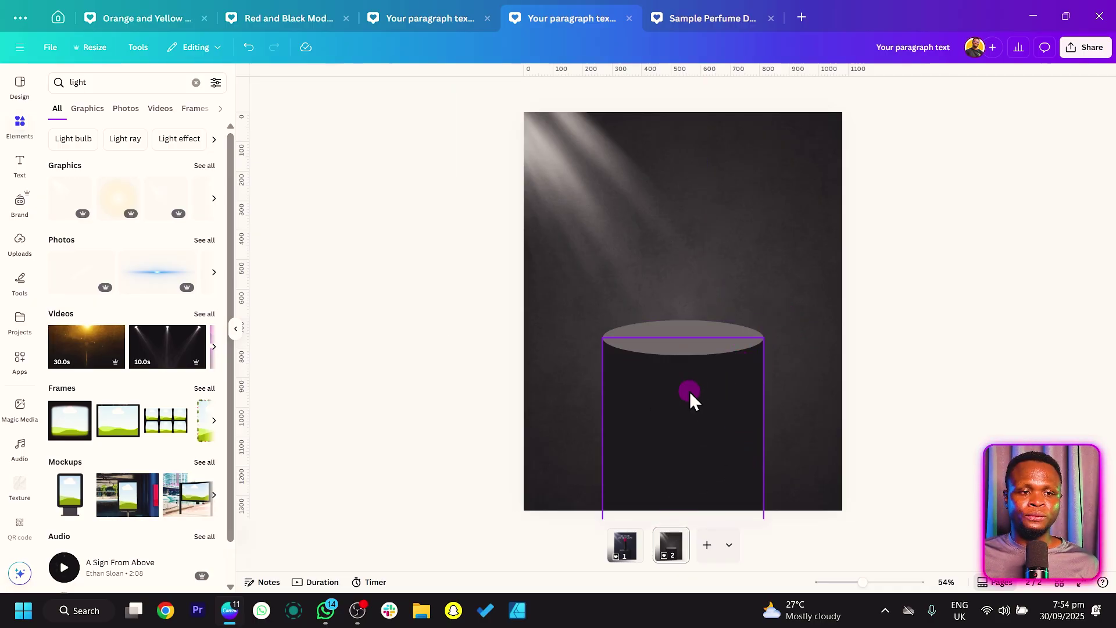
{"action": "left_click", "coordinate": [681, 431]}
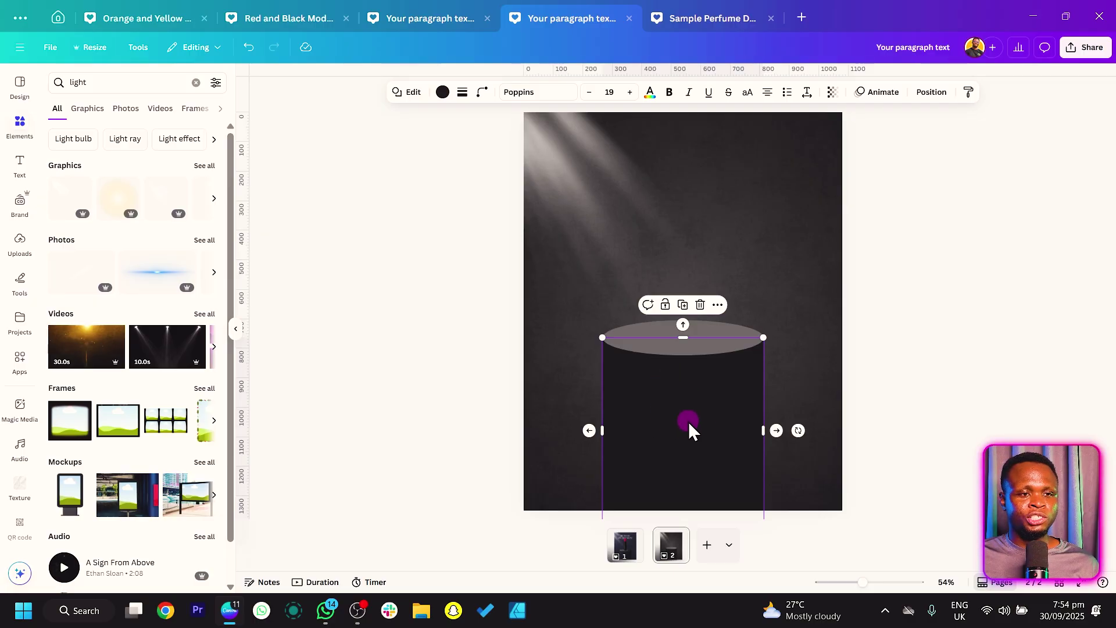
{"action": "left_click", "coordinate": [443, 92]}
{"action": "left_click", "coordinate": [59, 160]}
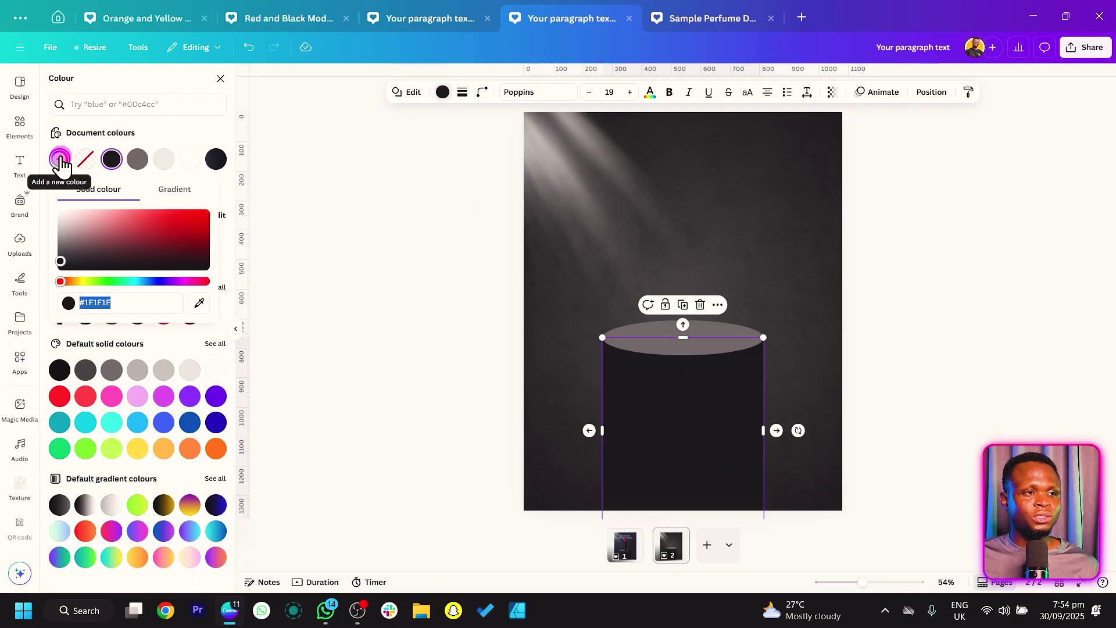
{"action": "left_click", "coordinate": [180, 192]}
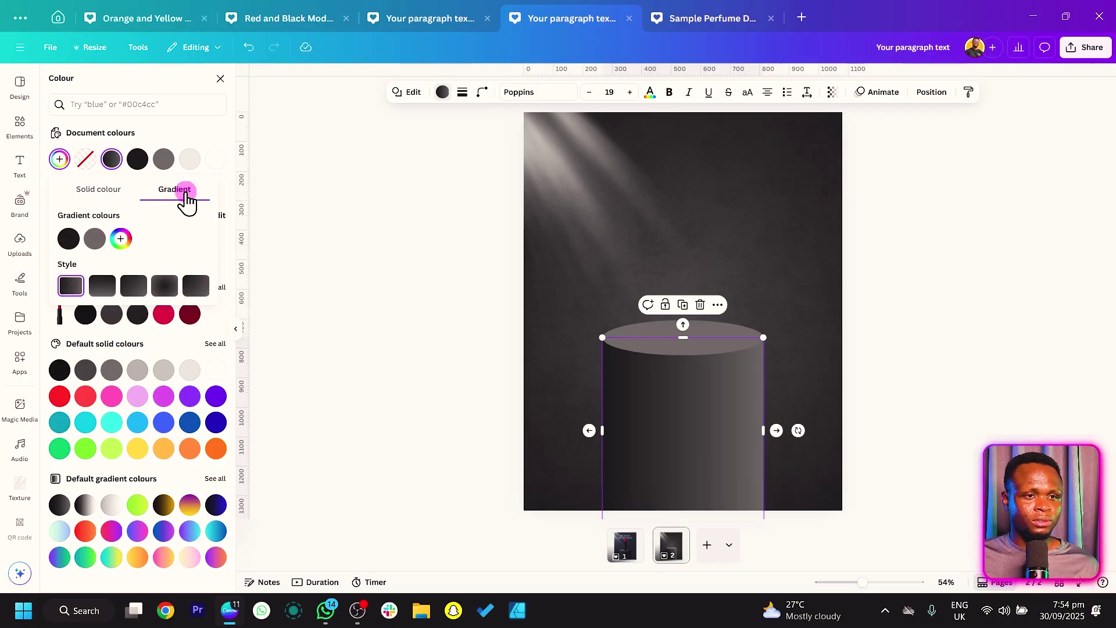
{"action": "left_click_drag", "start_coordinate": [94, 238], "coordinate": [61, 239]}
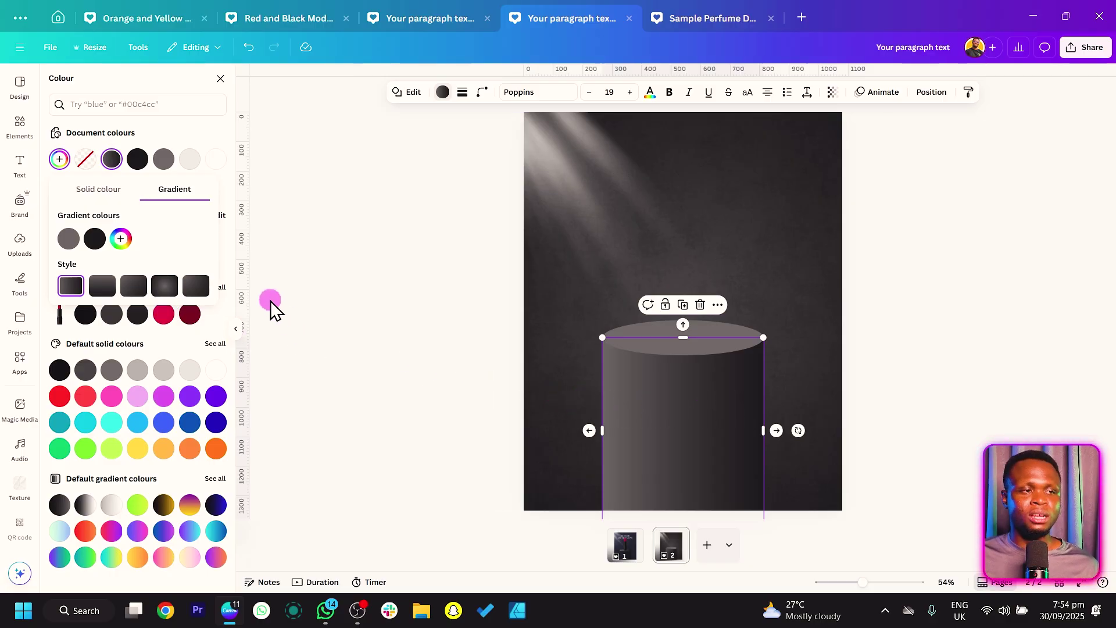
Step: Darken the podium gradient's first colour to #515151 and add a third colour, #181818
{"action": "left_click", "coordinate": [81, 242]}
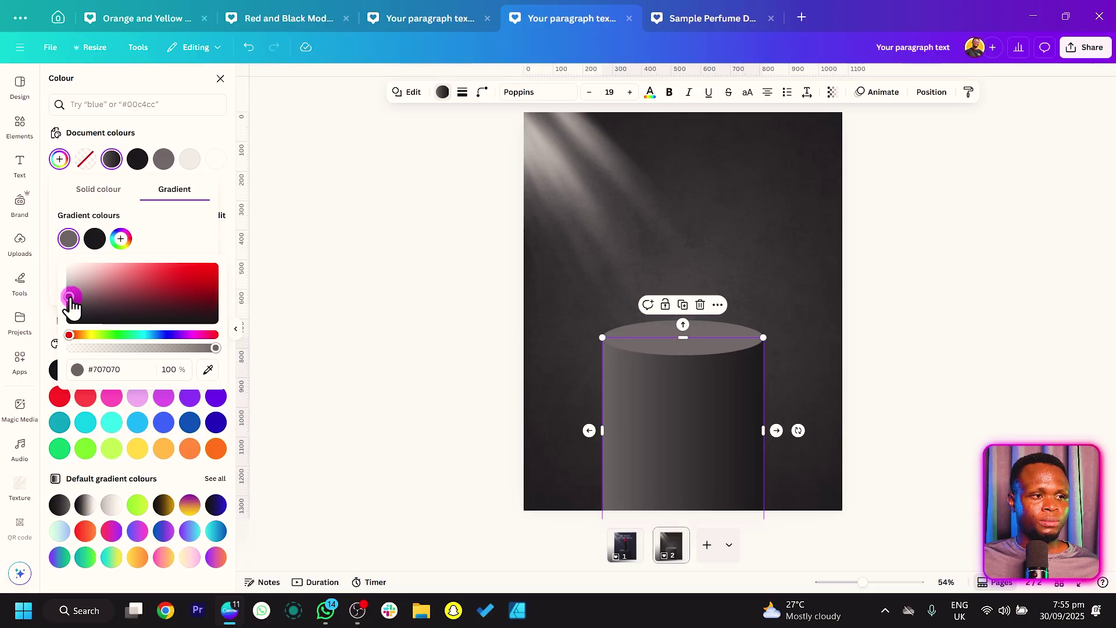
{"action": "left_click_drag", "start_coordinate": [70, 298], "coordinate": [65, 307]}
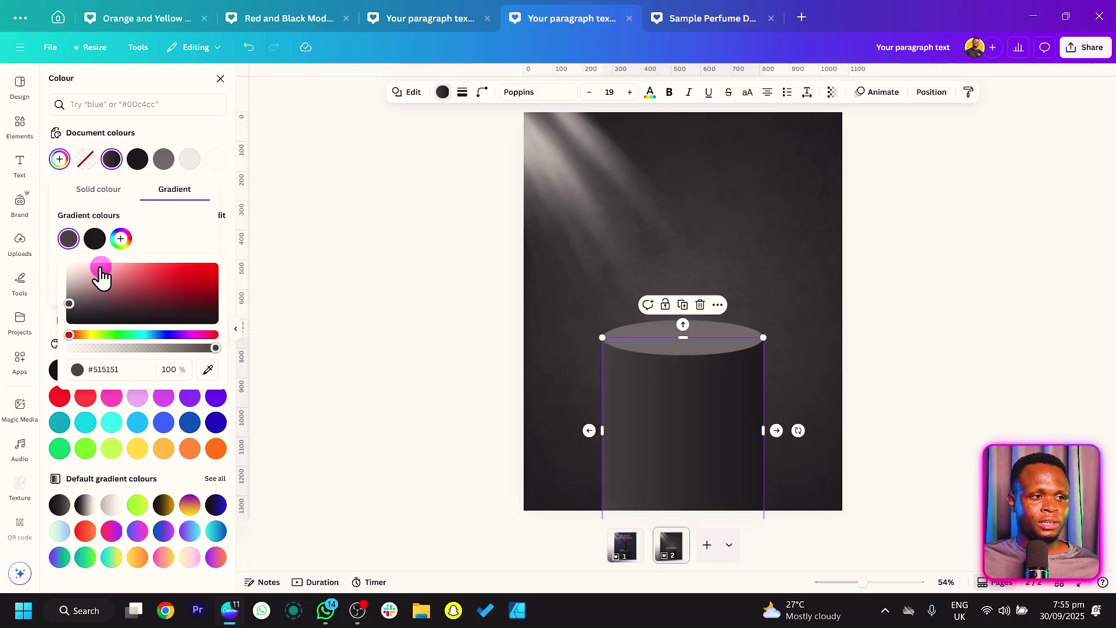
{"action": "left_click", "coordinate": [94, 241]}
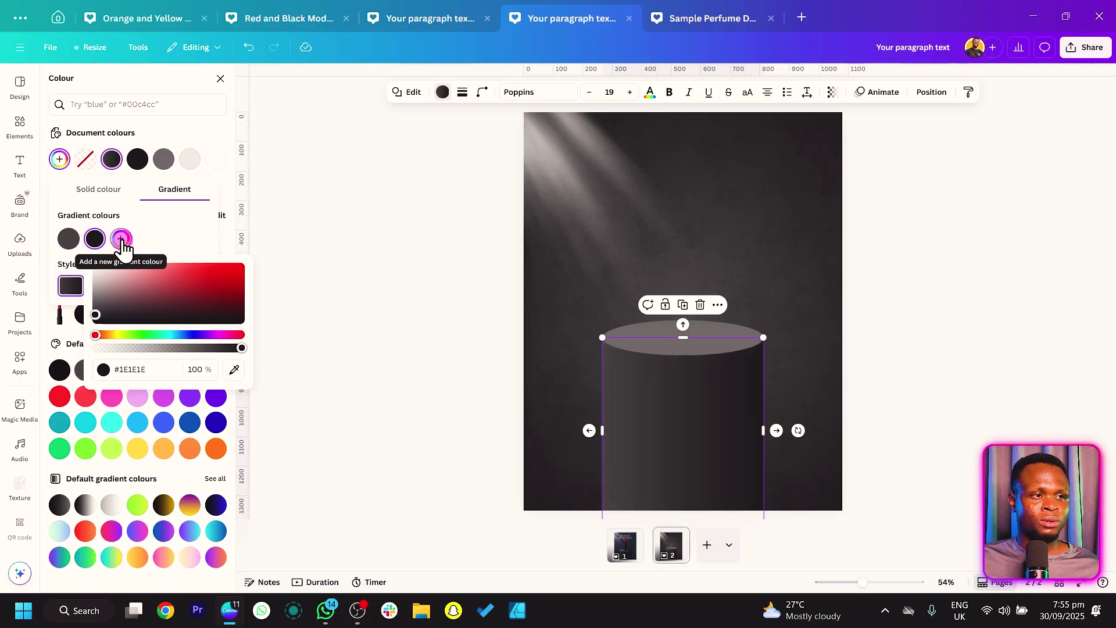
{"action": "left_click", "coordinate": [121, 240]}
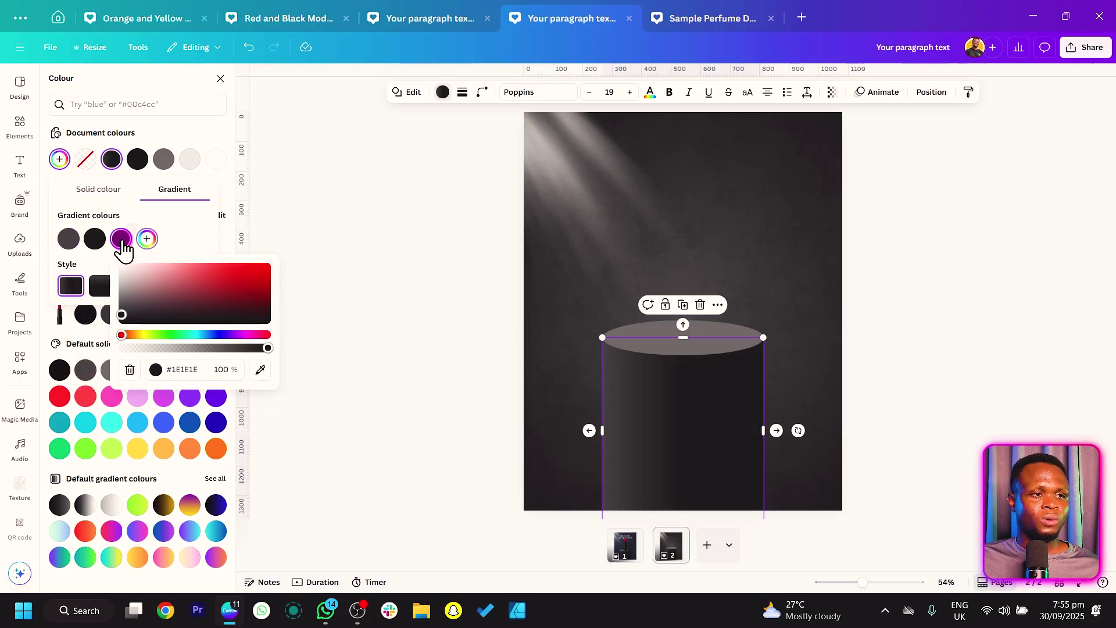
{"action": "left_click", "coordinate": [123, 314]}
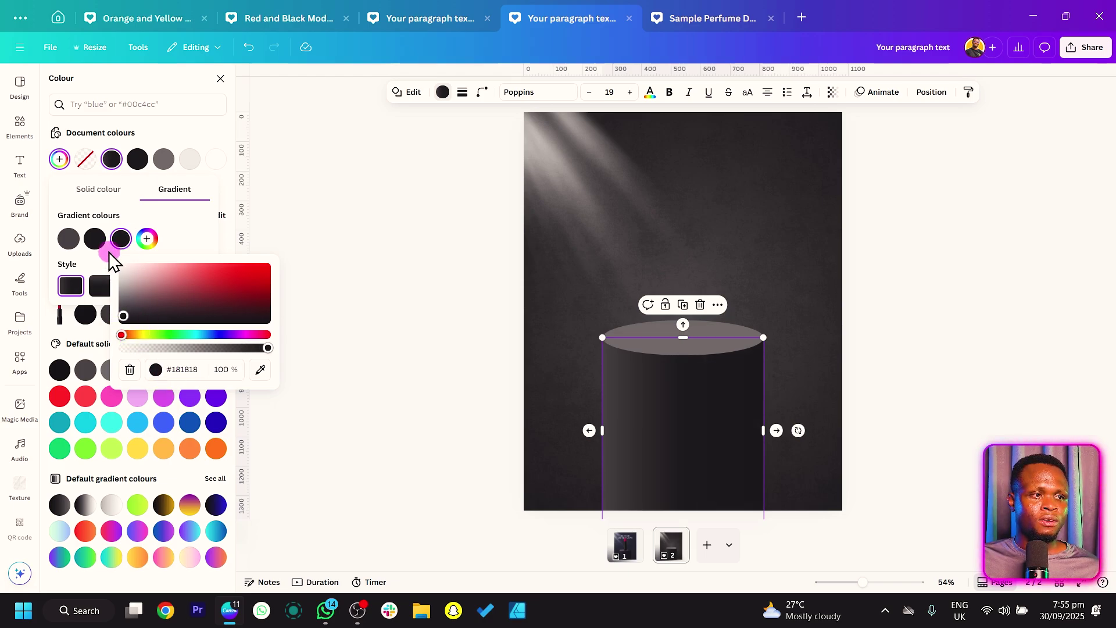
Step: Add a fourth colour, #080808, to the end of the podium body's gradient
{"action": "left_click", "coordinate": [93, 239]}
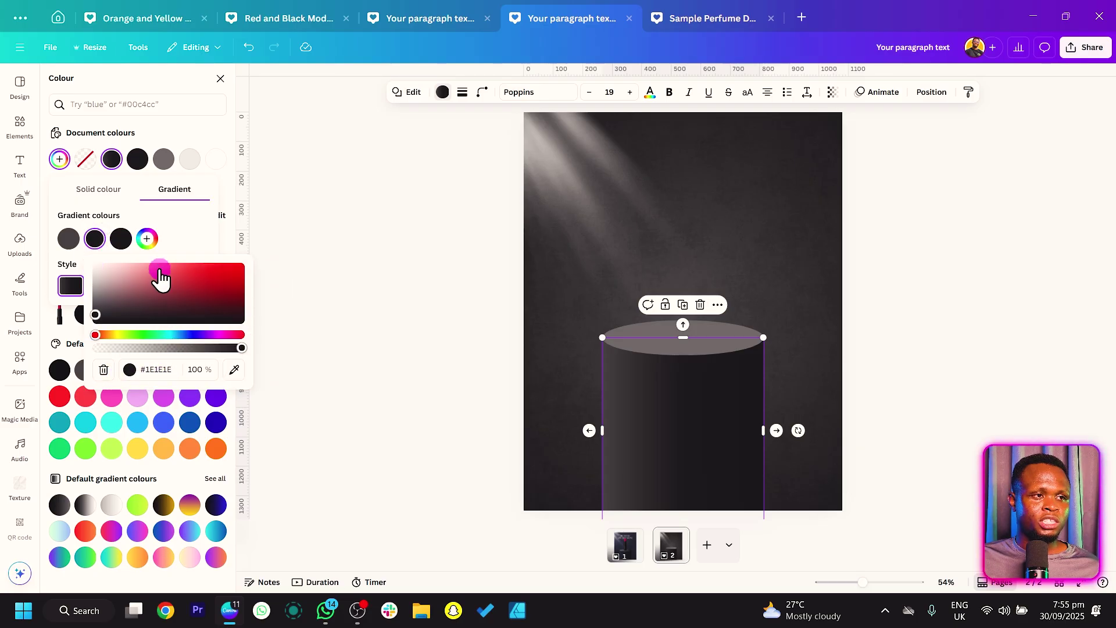
{"action": "left_click", "coordinate": [121, 239]}
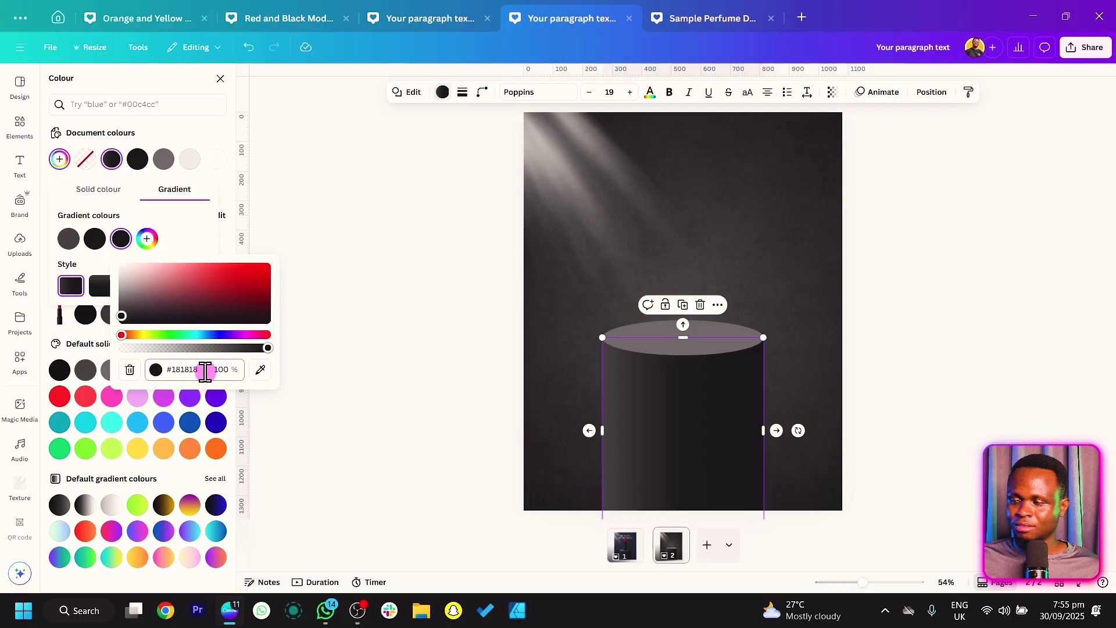
{"action": "left_click", "coordinate": [149, 243]}
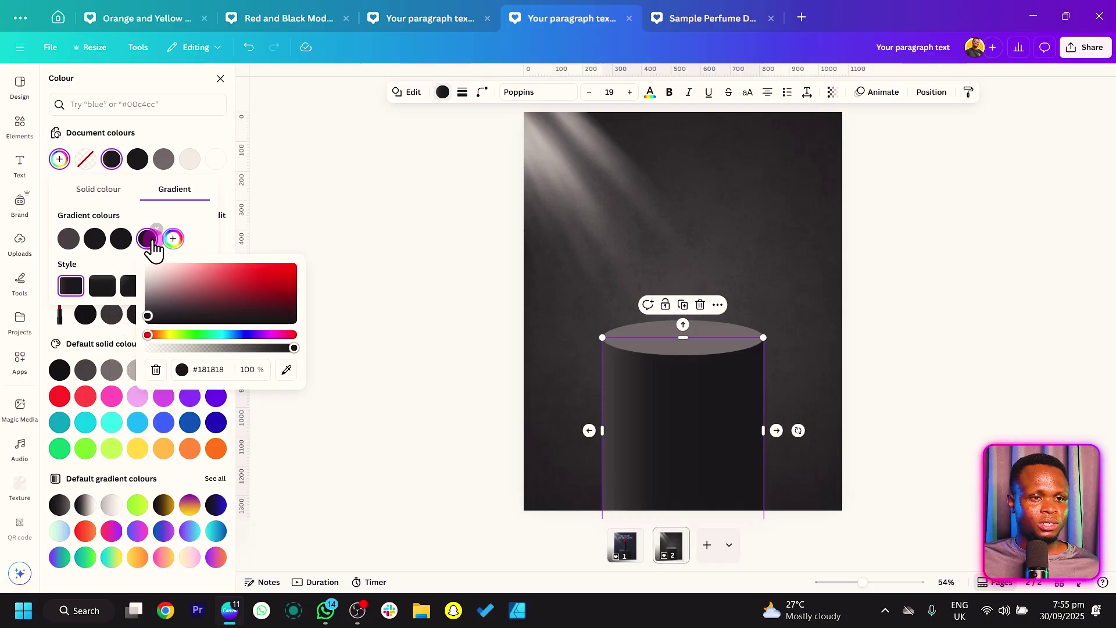
{"action": "left_click", "coordinate": [170, 279]}
{"action": "left_click", "coordinate": [151, 317]}
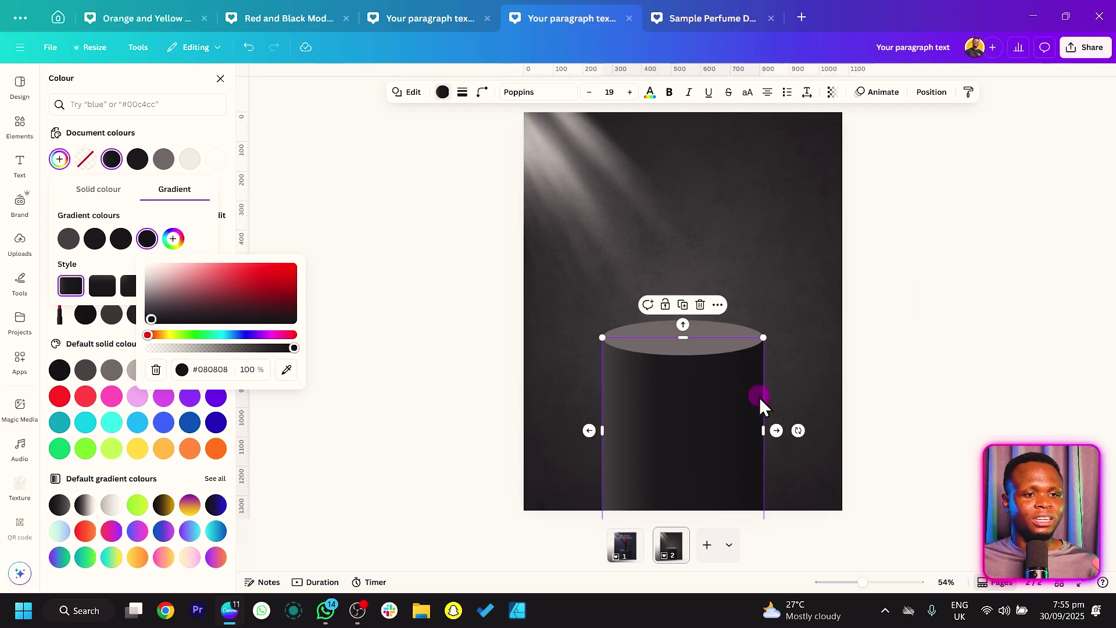
{"action": "left_click", "coordinate": [803, 310]}
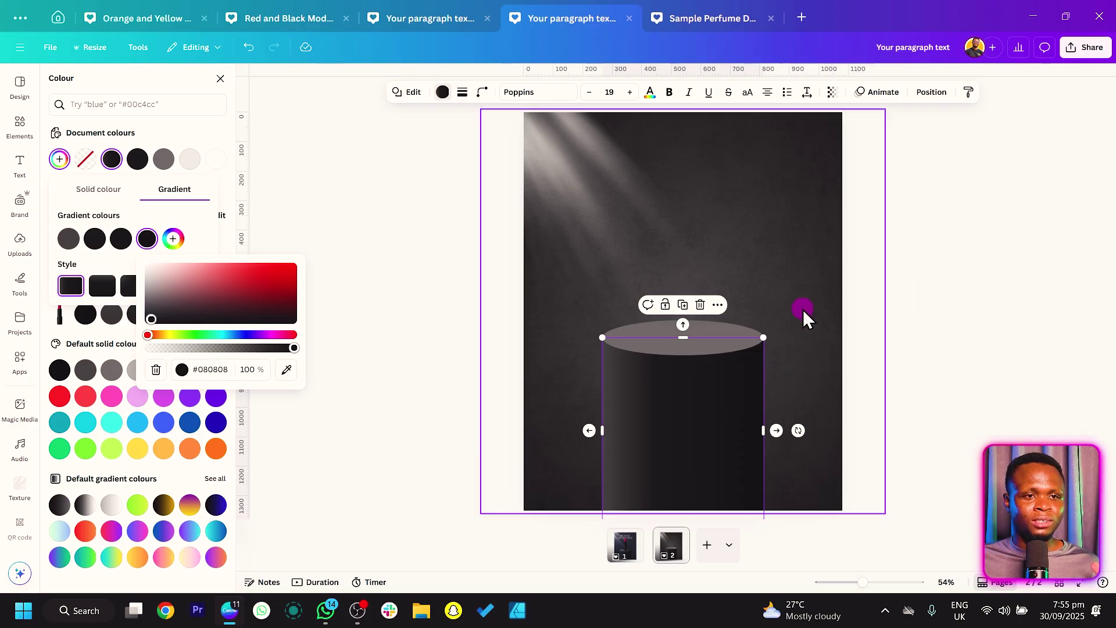
Step: Add a fifth colour, #161616, to the end of the podium body's gradient
{"action": "left_click", "coordinate": [709, 380]}
{"action": "left_click", "coordinate": [59, 158]}
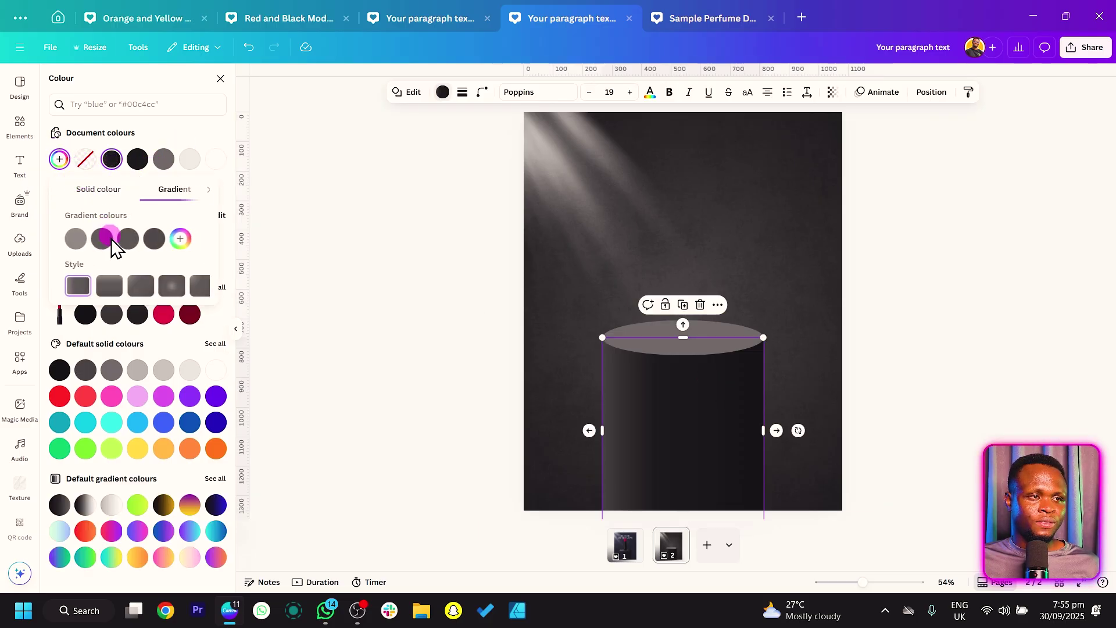
{"action": "left_click", "coordinate": [173, 239]}
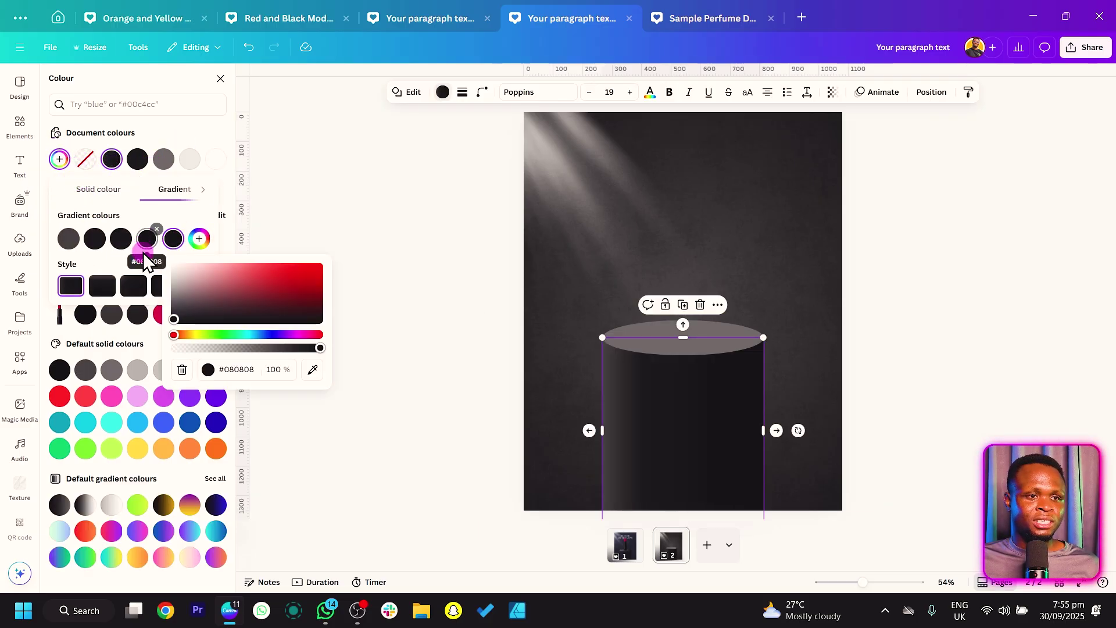
{"action": "left_click", "coordinate": [173, 318]}
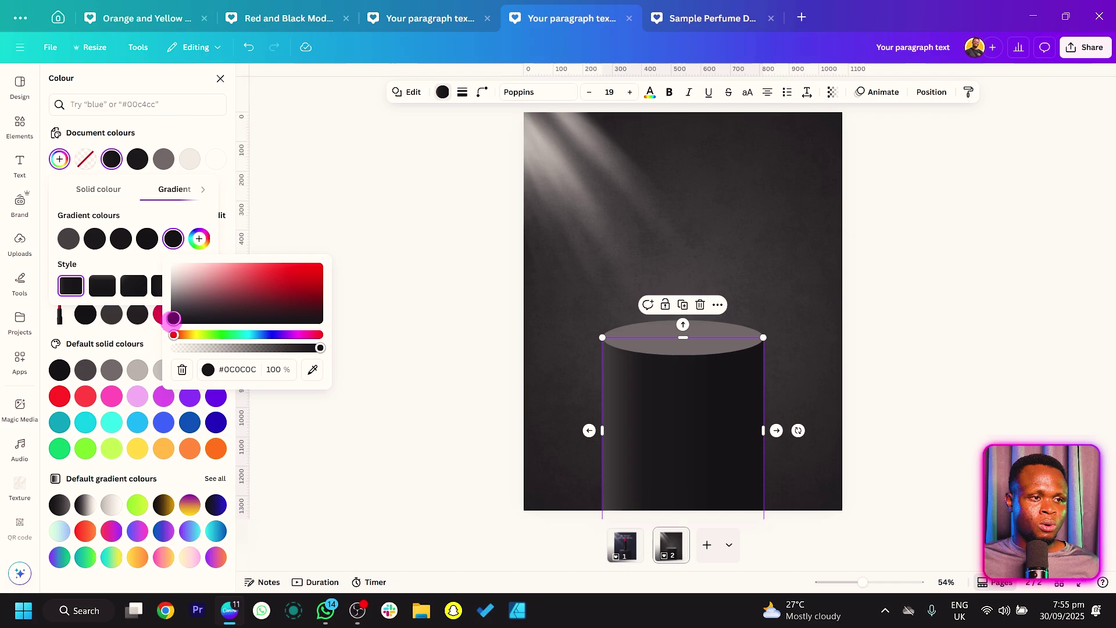
{"action": "left_click_drag", "start_coordinate": [173, 318], "coordinate": [171, 323]}
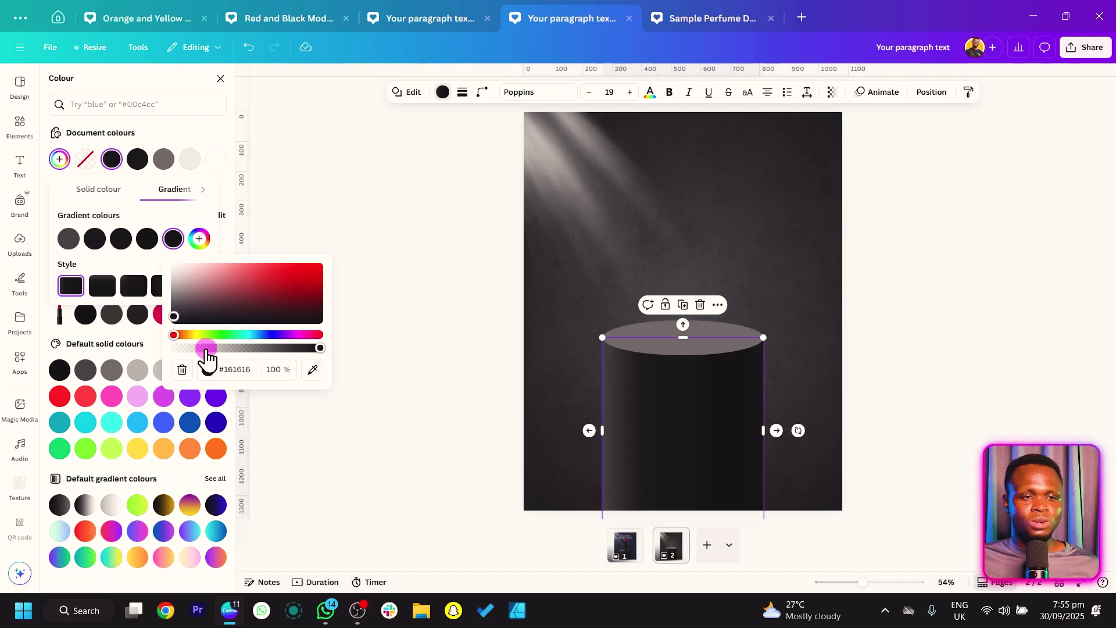
Step: Add a sixth colour, #000000, to the end of the podium body's gradient and deselect the shape
{"action": "left_click", "coordinate": [198, 239]}
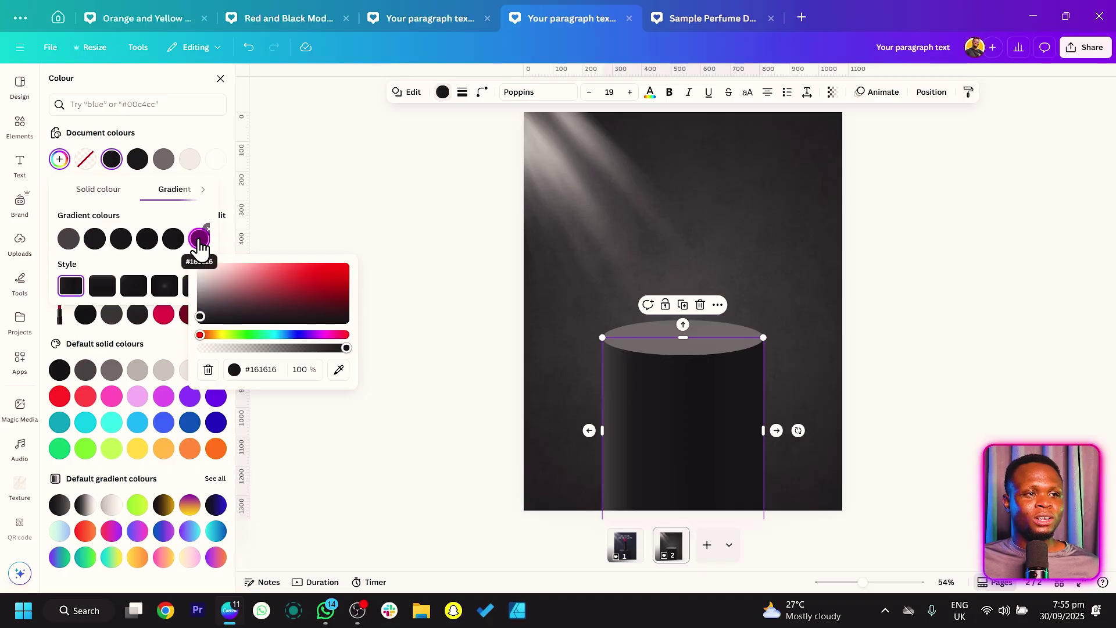
{"action": "left_click_drag", "start_coordinate": [199, 316], "coordinate": [196, 329]}
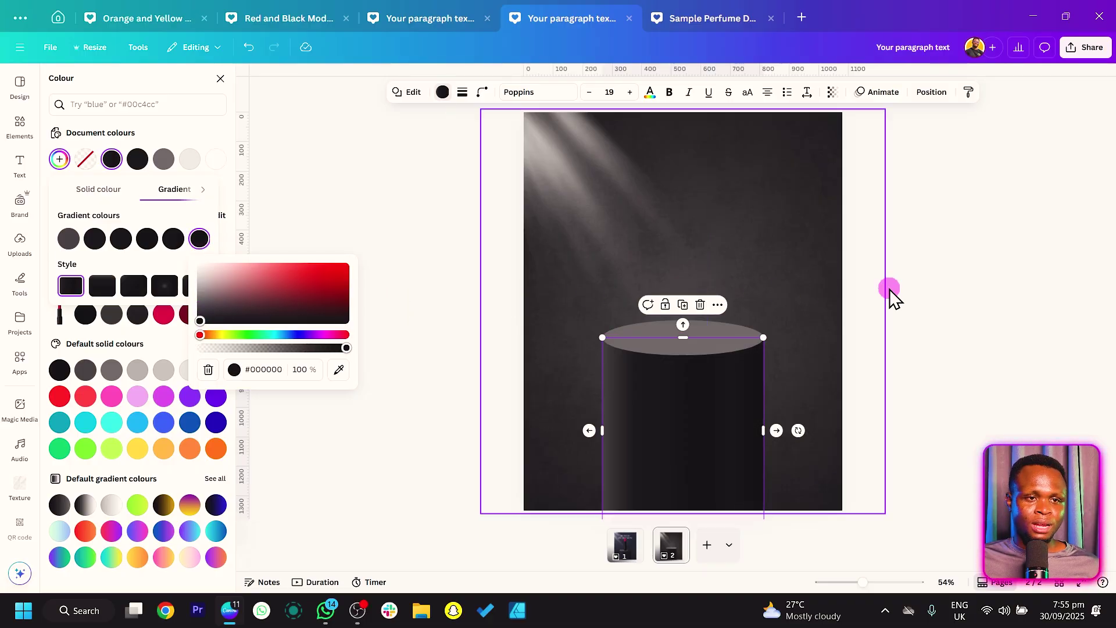
{"action": "left_click", "coordinate": [995, 287]}
{"action": "left_click", "coordinate": [995, 287]}
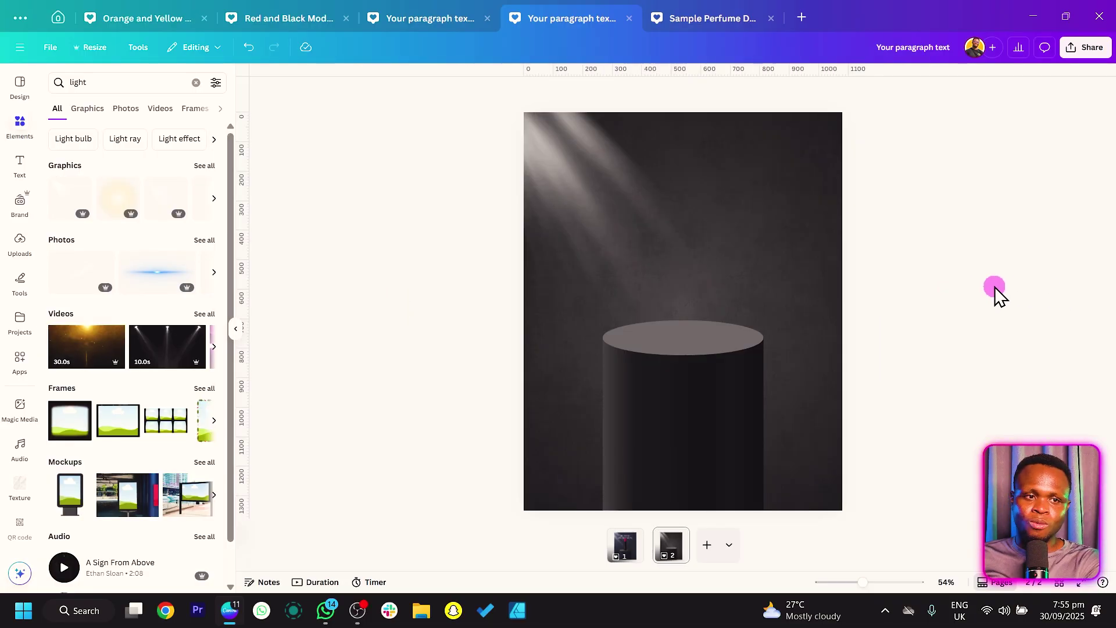
Step: Darken the fifth colour of the podium body's gradient to #060606
{"action": "left_click", "coordinate": [700, 427]}
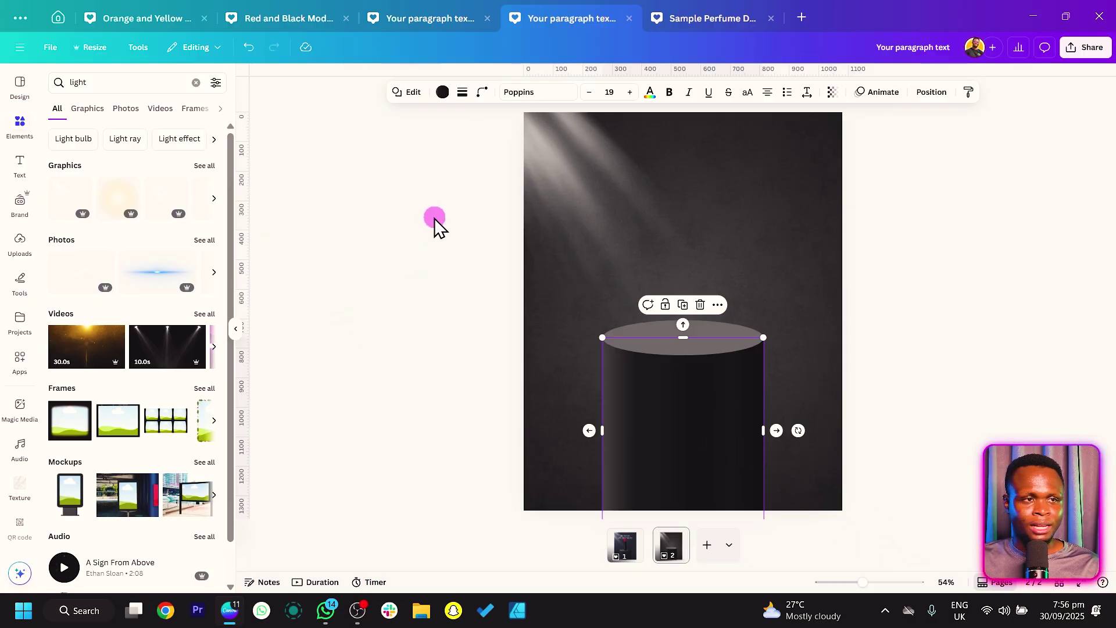
{"action": "left_click", "coordinate": [443, 92]}
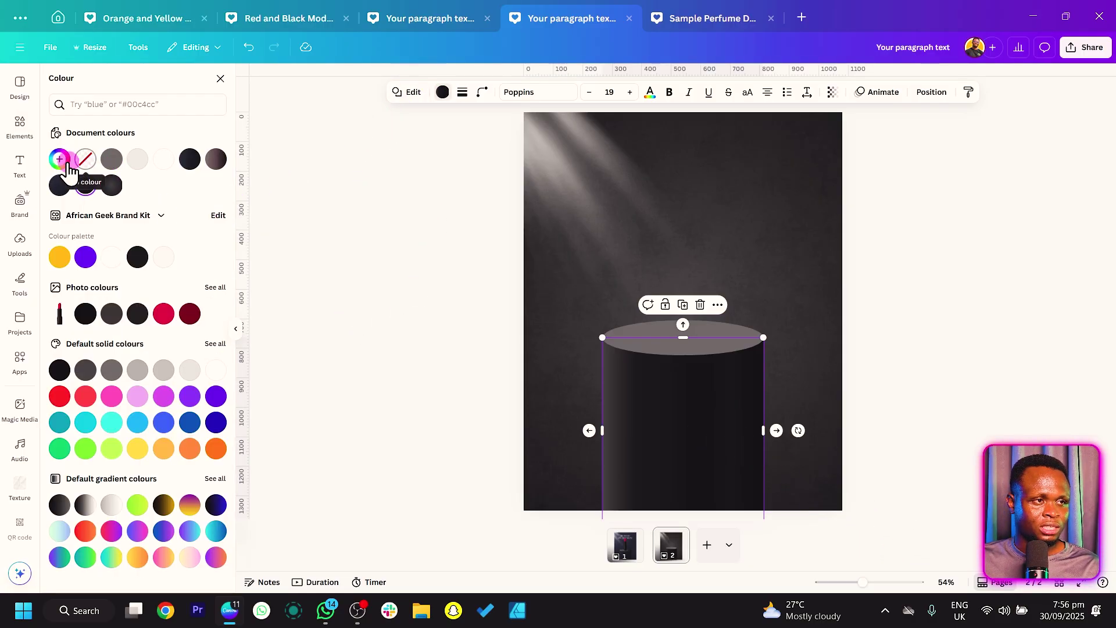
{"action": "left_click", "coordinate": [59, 159]}
{"action": "left_click", "coordinate": [202, 241]}
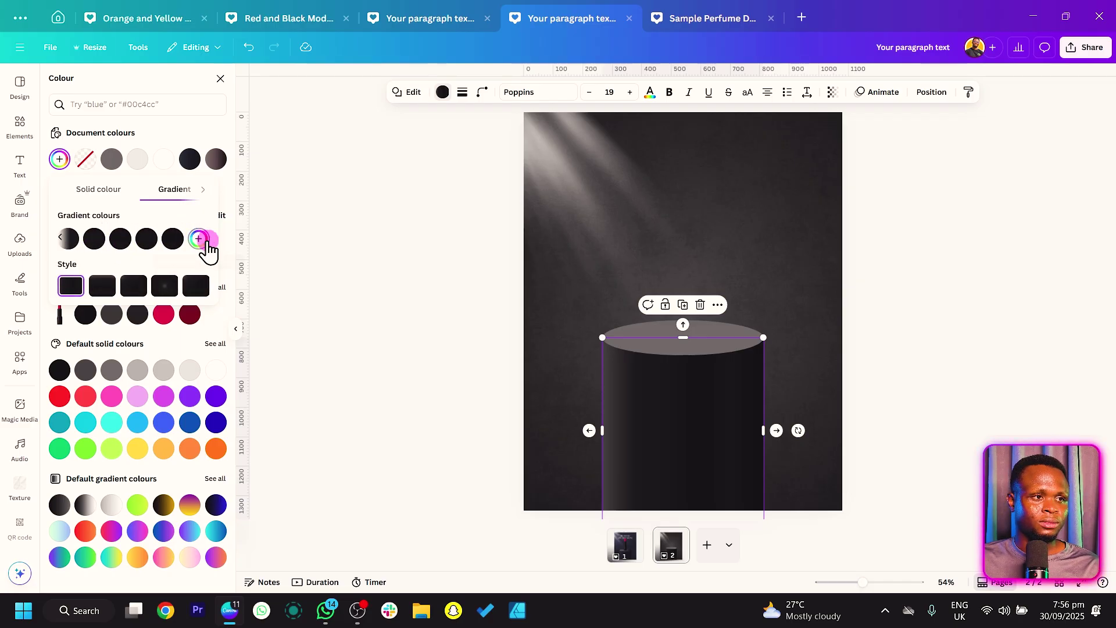
{"action": "left_click", "coordinate": [143, 245]}
{"action": "left_click", "coordinate": [144, 242]}
{"action": "left_click", "coordinate": [149, 313]}
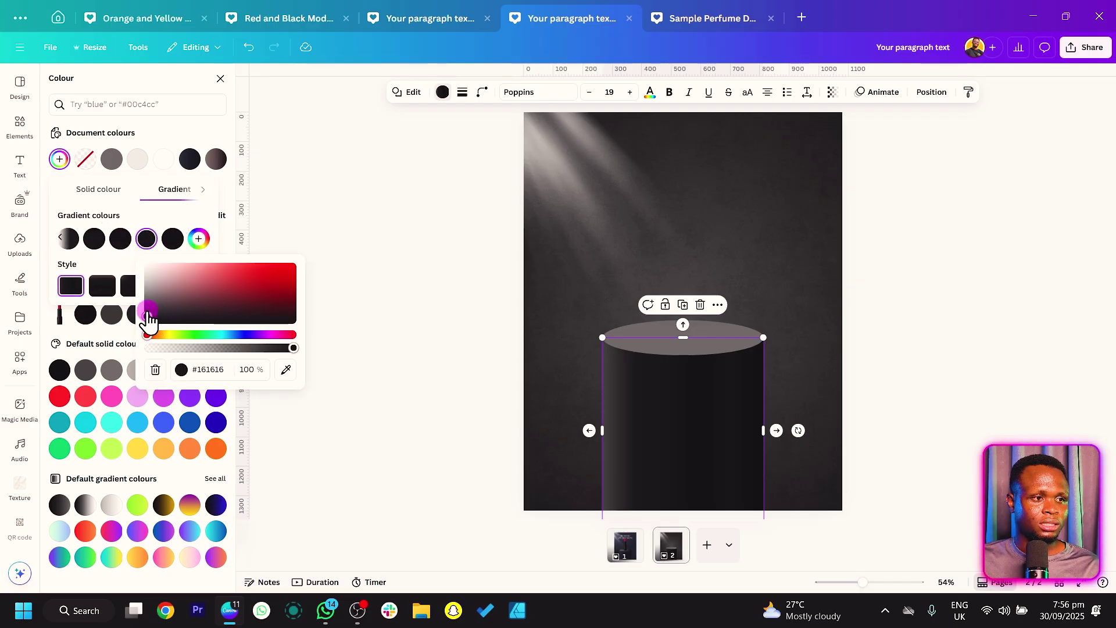
{"action": "left_click_drag", "start_coordinate": [146, 322], "coordinate": [148, 320]}
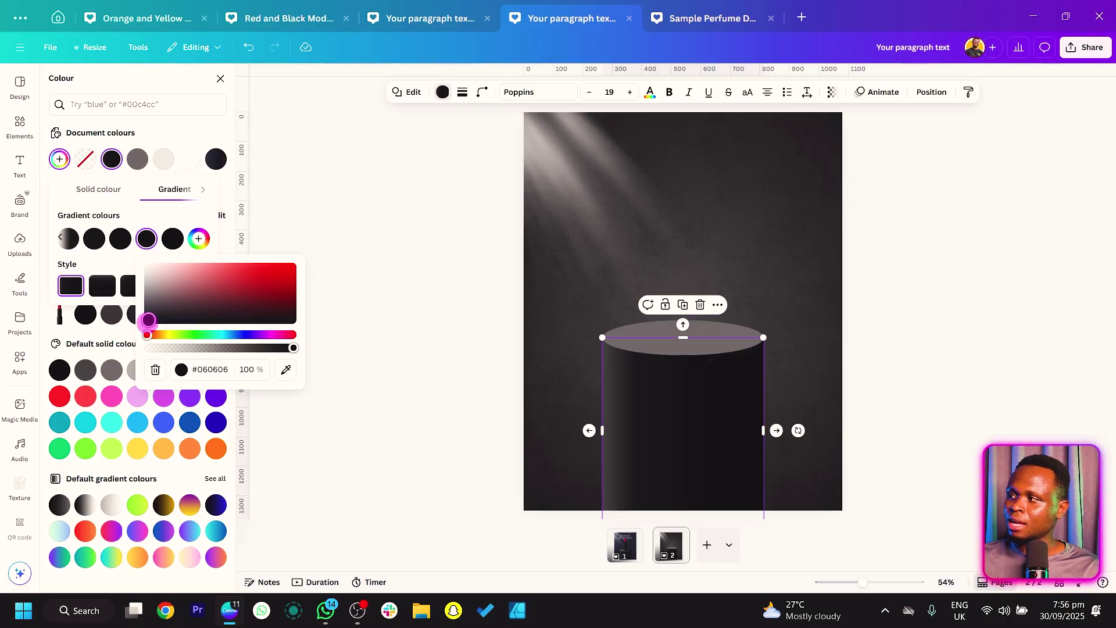
{"action": "left_click", "coordinate": [455, 323]}
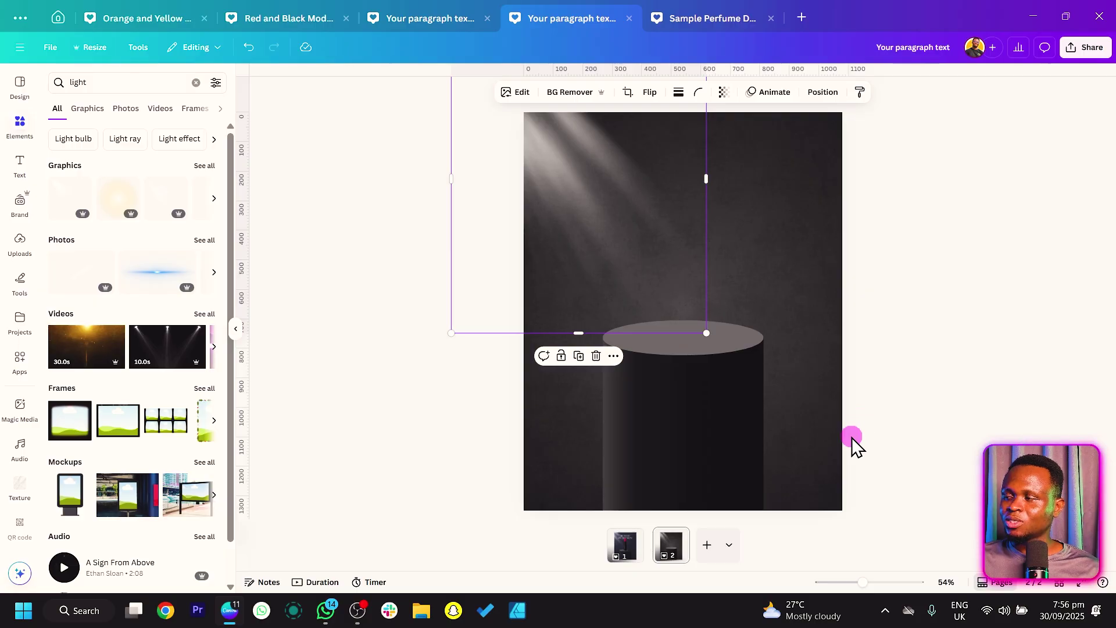
Step: Give the podium's top ellipse a gradient fill and reorder its two colours so the lighter grey comes first
{"action": "left_click", "coordinate": [701, 337]}
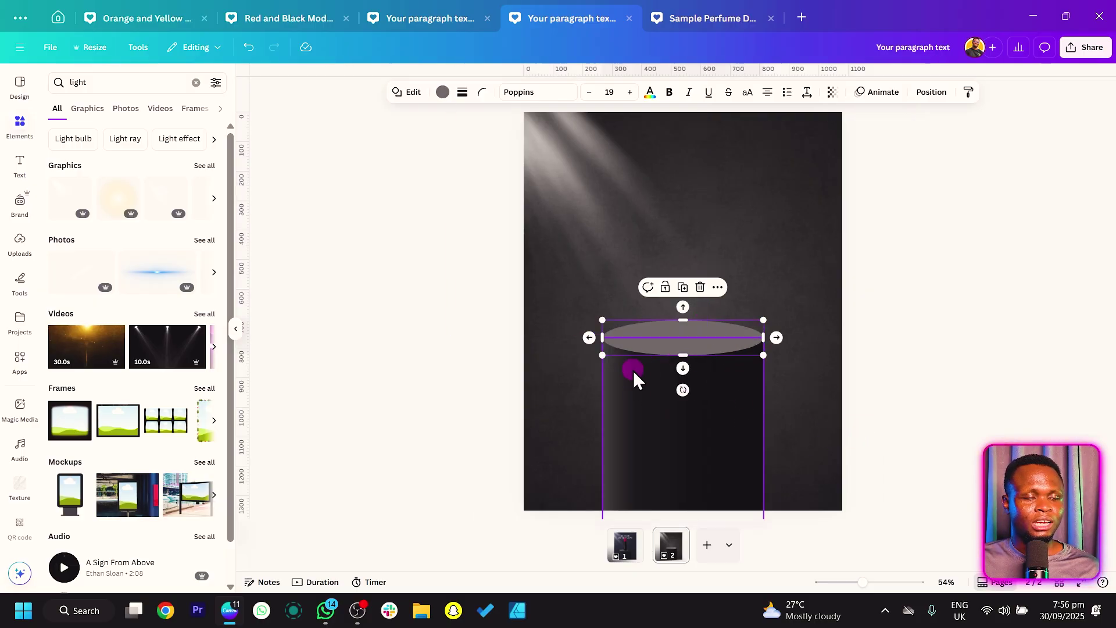
{"action": "left_click", "coordinate": [442, 93]}
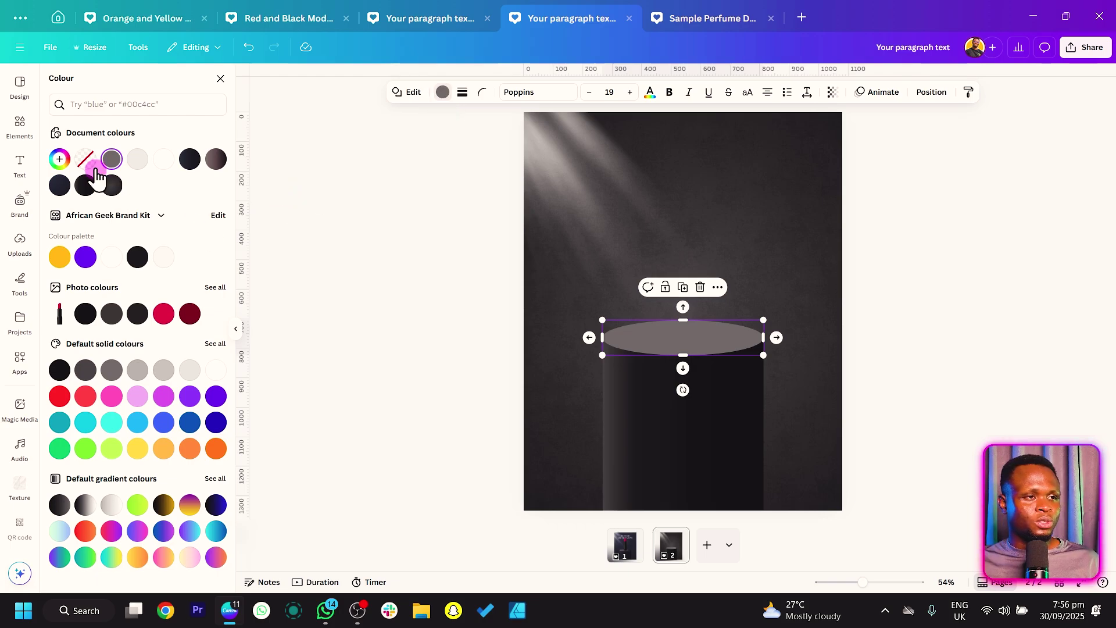
{"action": "left_click", "coordinate": [59, 159]}
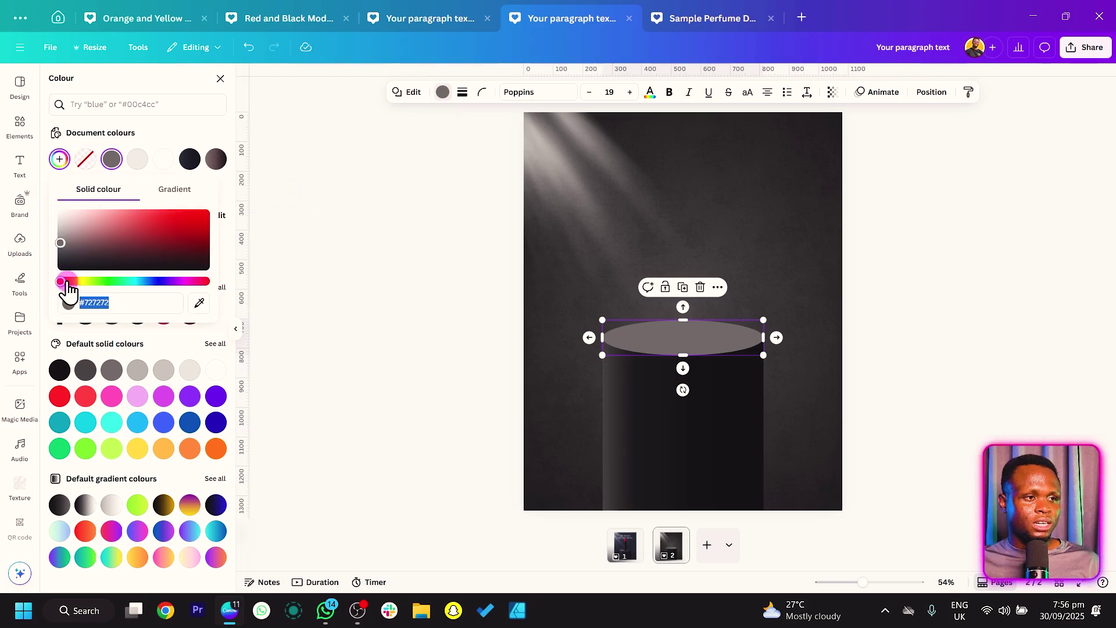
{"action": "left_click", "coordinate": [177, 193]}
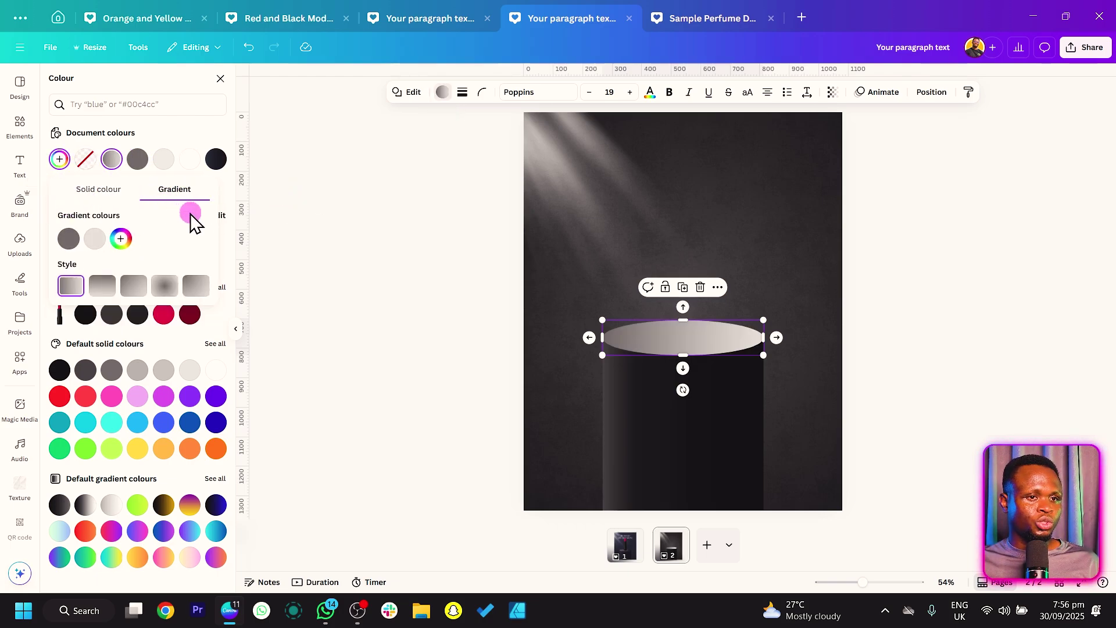
{"action": "left_click", "coordinate": [68, 240]}
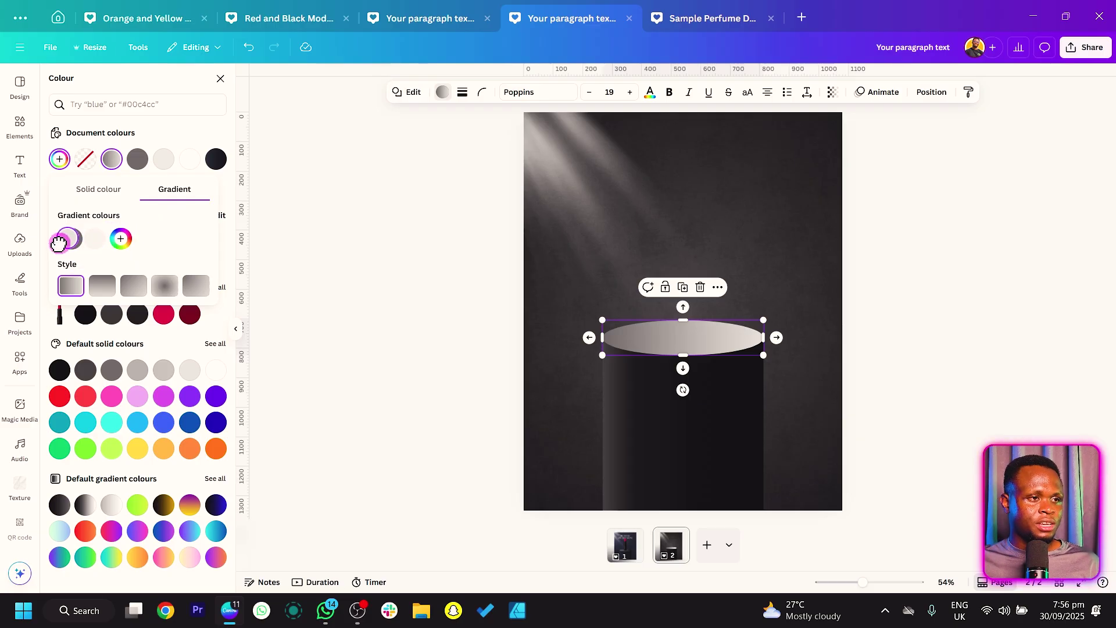
{"action": "left_click_drag", "start_coordinate": [67, 243], "coordinate": [109, 243]}
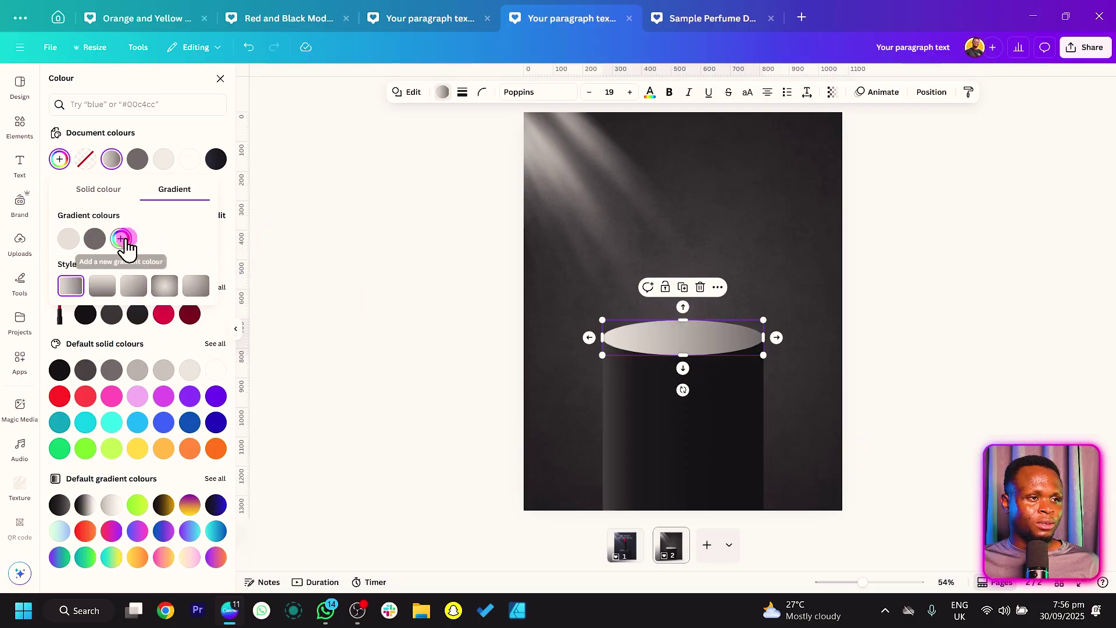
Step: Set the top ellipse's first gradient colour to #A3A3A3 and its second to #434343
{"action": "left_click", "coordinate": [69, 240]}
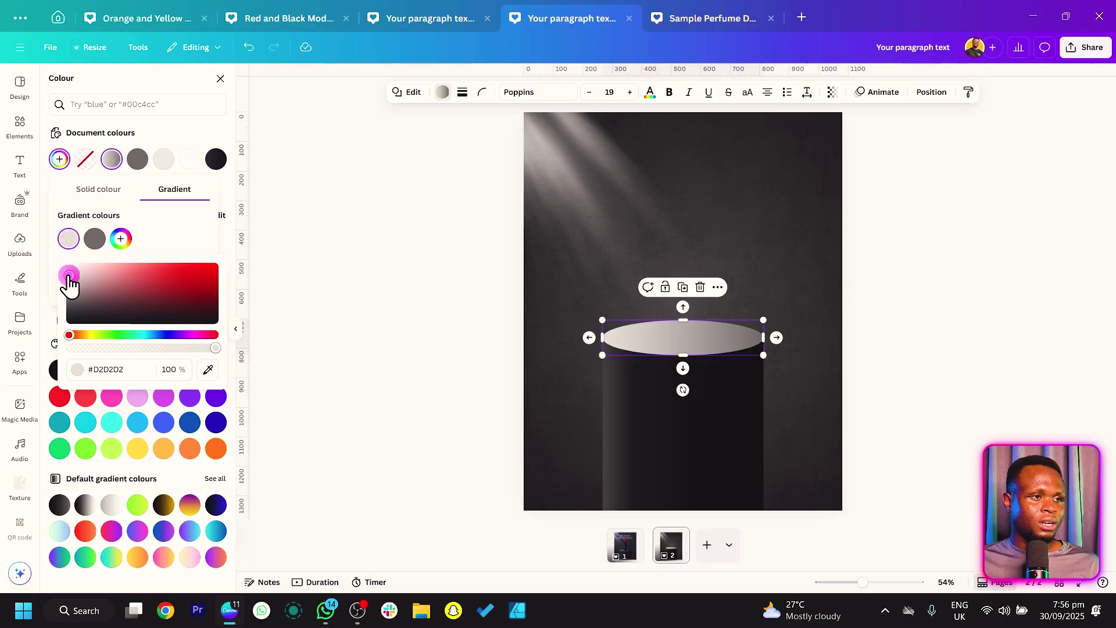
{"action": "left_click_drag", "start_coordinate": [70, 275], "coordinate": [63, 286]}
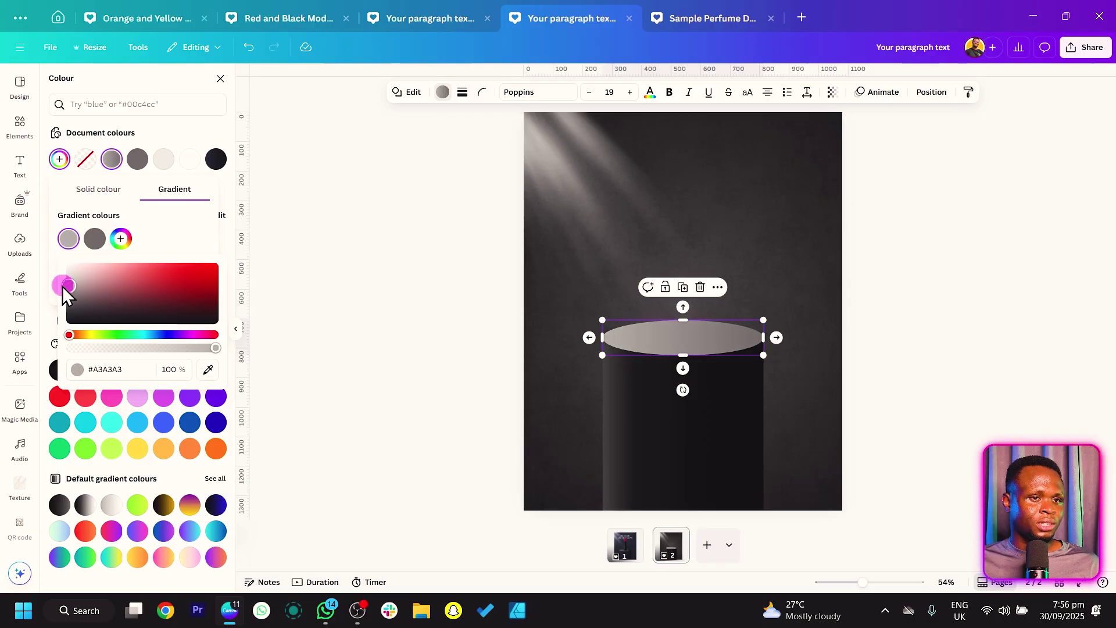
{"action": "left_click", "coordinate": [95, 238]}
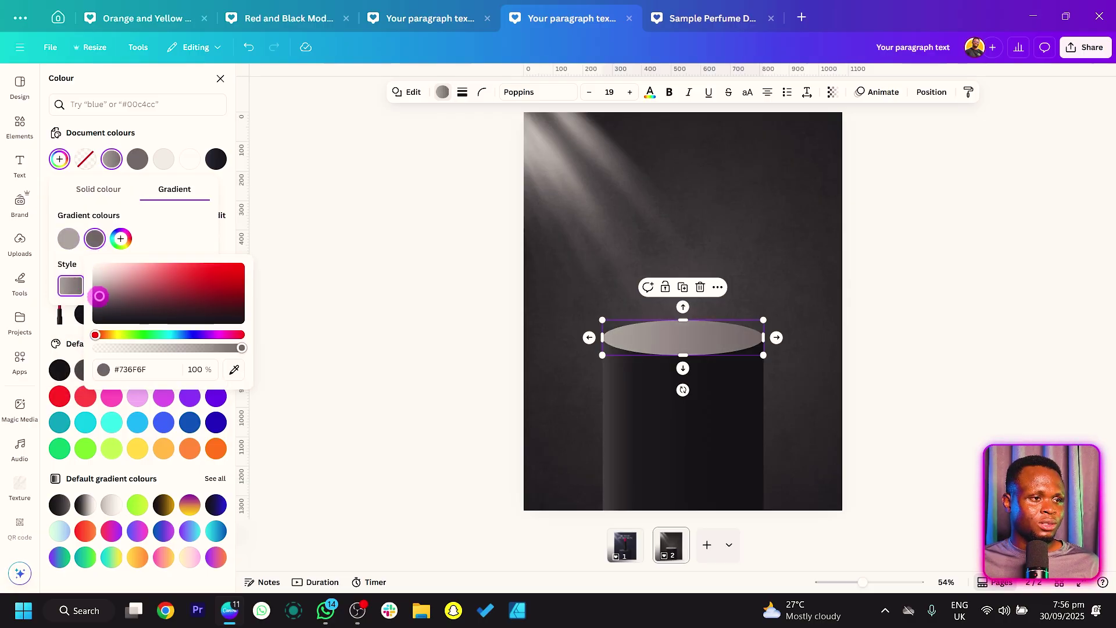
{"action": "left_click_drag", "start_coordinate": [98, 296], "coordinate": [89, 314]}
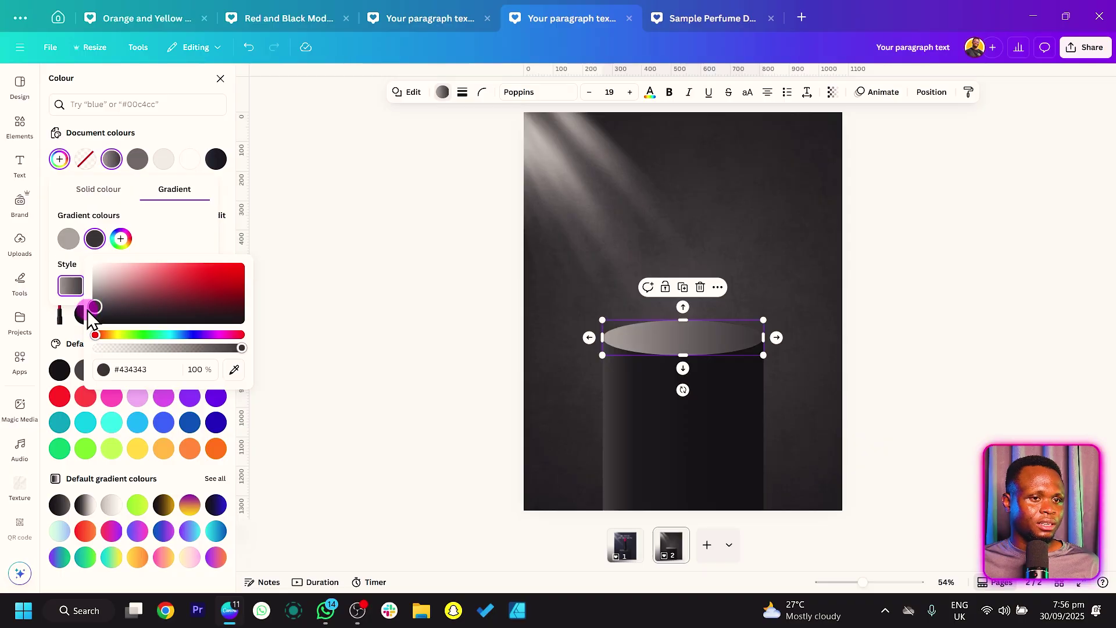
Step: Add a third colour to the end of the top ellipse's gradient, darken it beyond #414141 and deselect the shape
{"action": "left_click", "coordinate": [119, 239]}
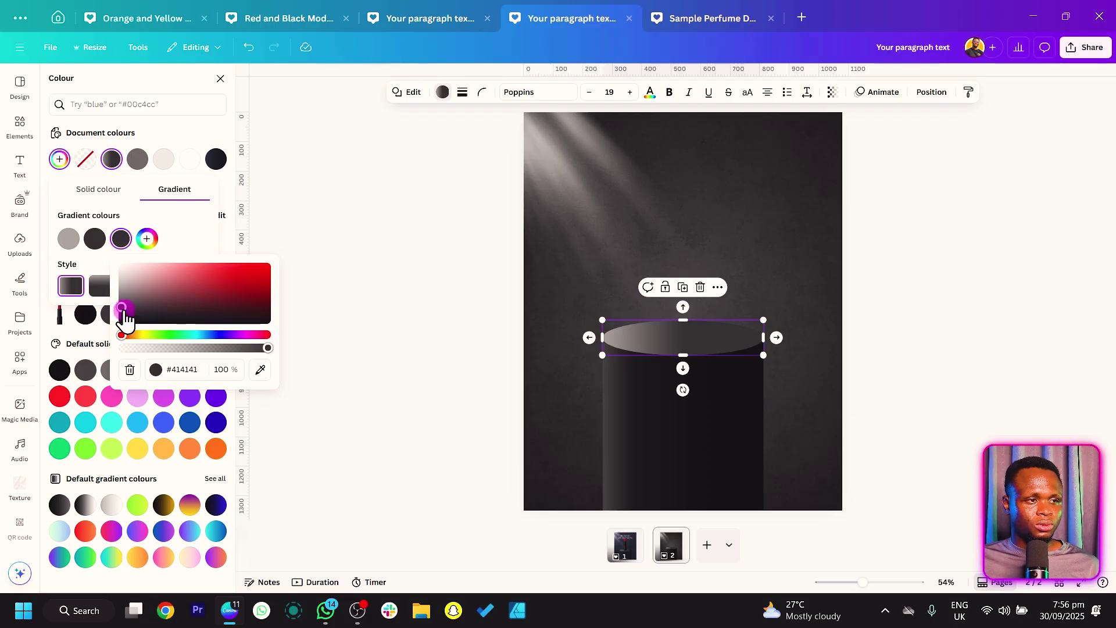
{"action": "left_click_drag", "start_coordinate": [126, 307], "coordinate": [117, 318]}
{"action": "left_click", "coordinate": [430, 357]}
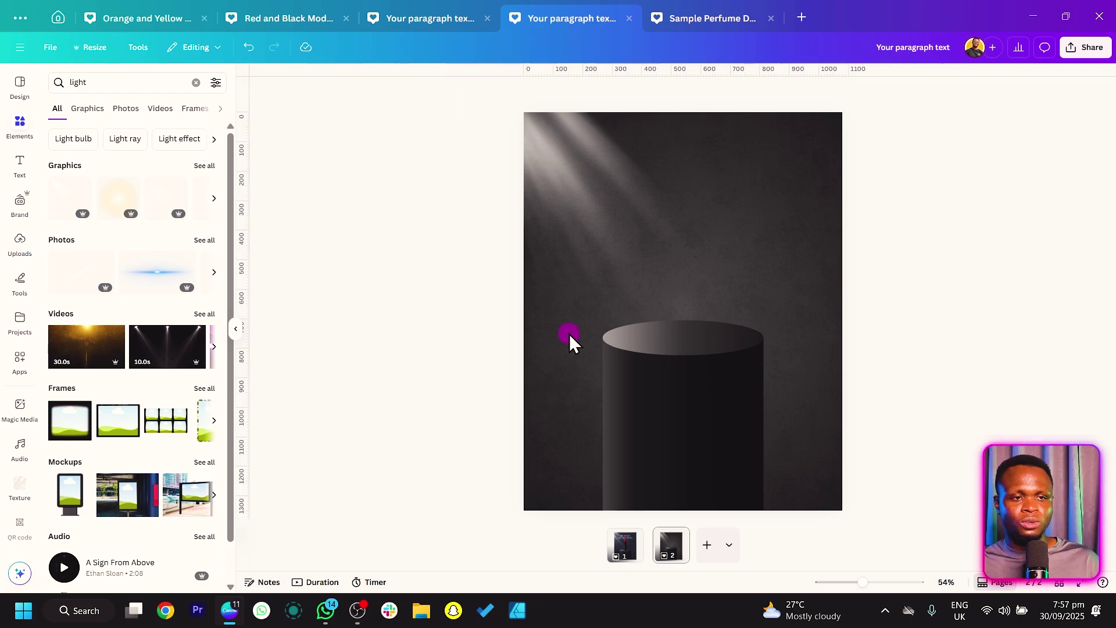
{"action": "left_click", "coordinate": [663, 350]}
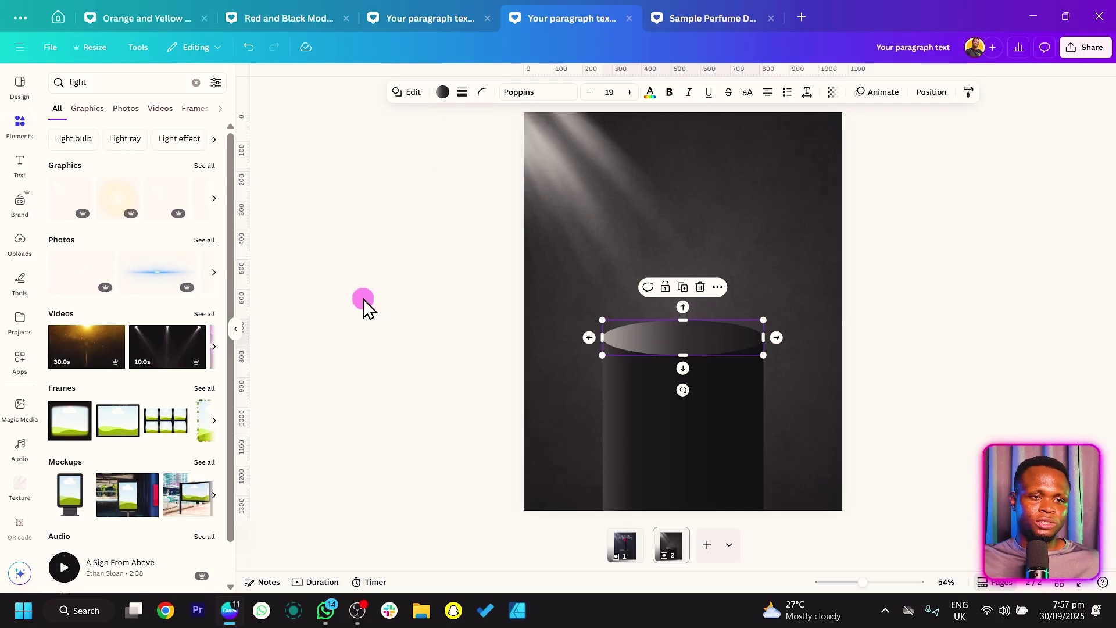
{"action": "left_click", "coordinate": [364, 298]}
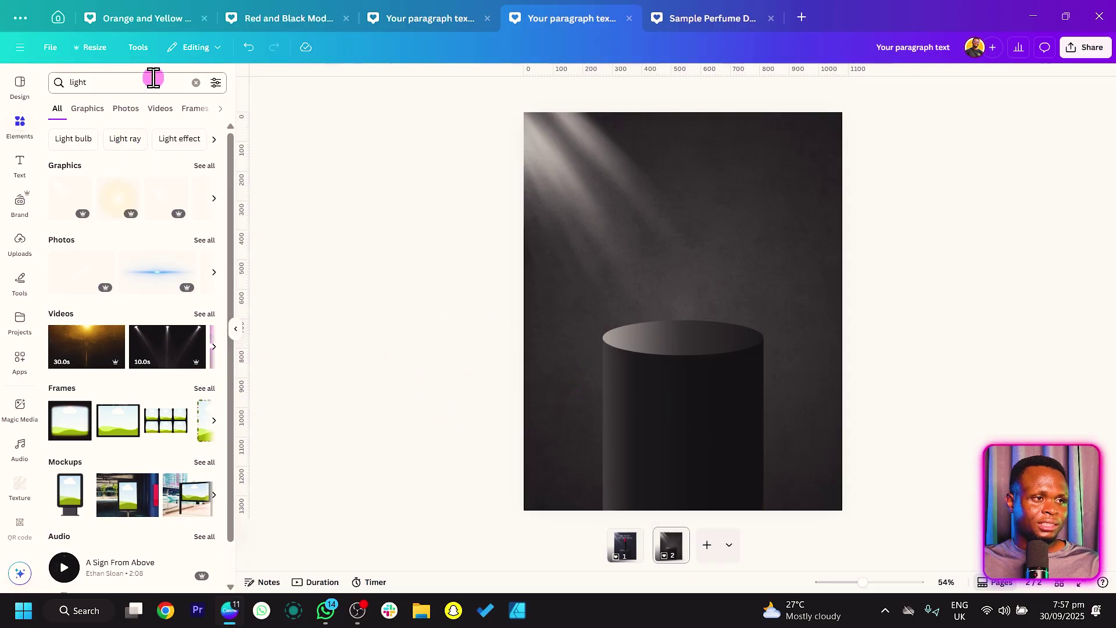
Step: Search the elements for "lipstick" and insert the photo of an upright red lipstick with a gold and dark base
{"action": "left_click", "coordinate": [128, 82]}
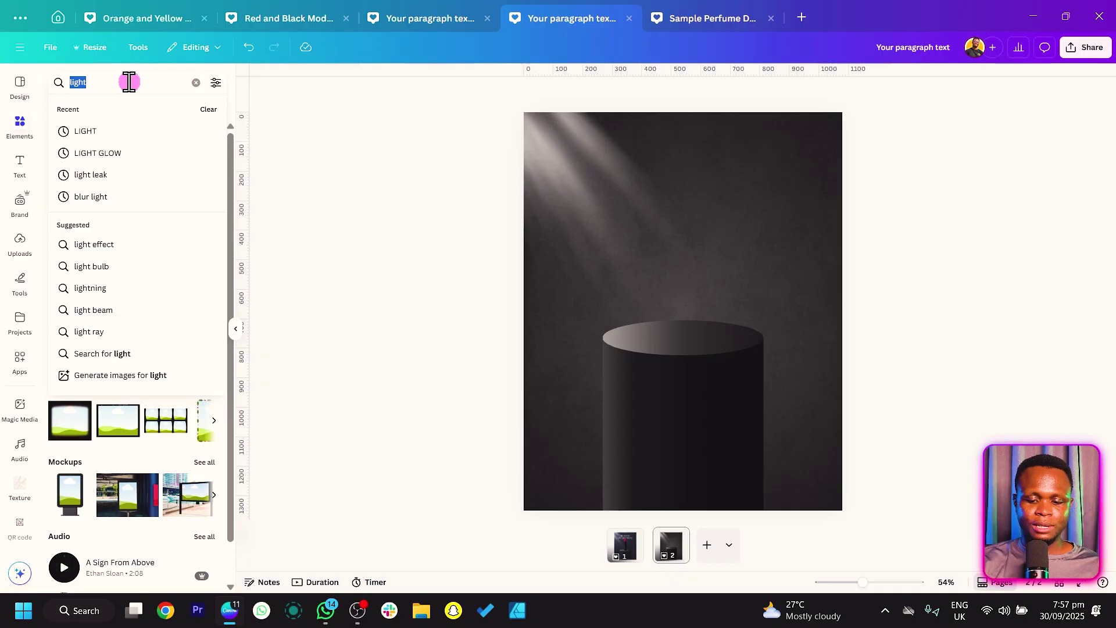
{"action": "type", "text": "lipstick"}
{"action": "key", "text": "Return"}
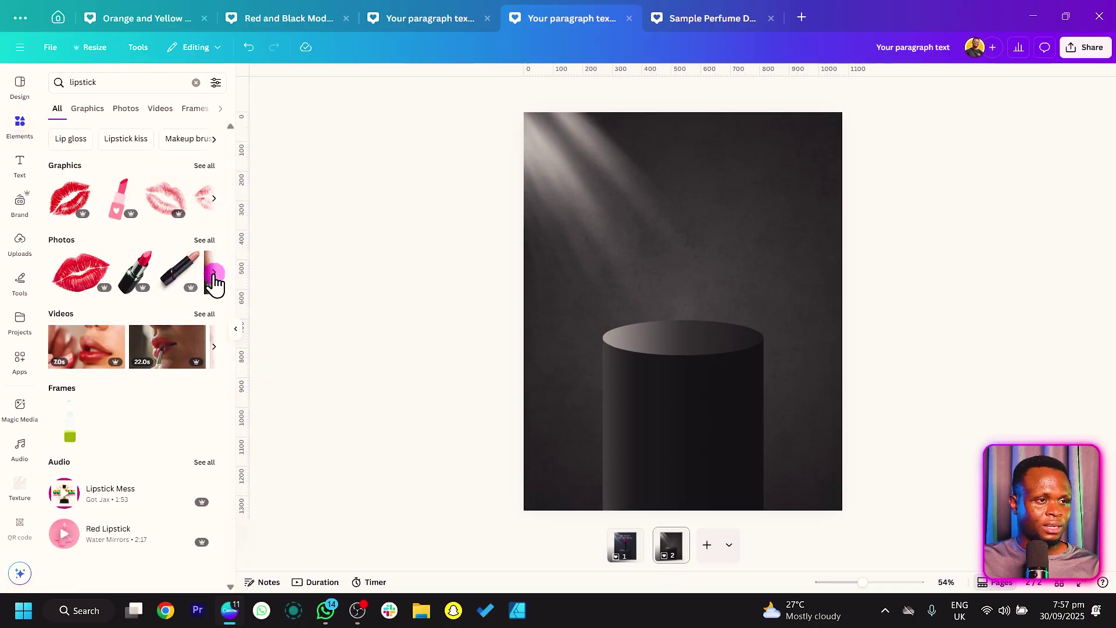
{"action": "left_click", "coordinate": [205, 240]}
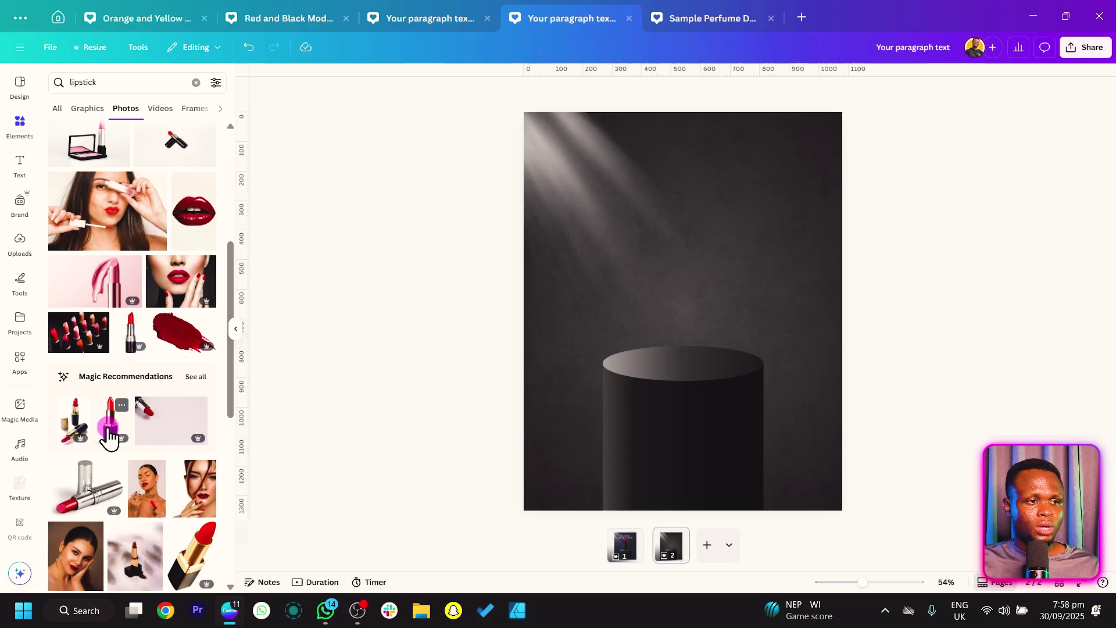
{"action": "left_click", "coordinate": [124, 415]}
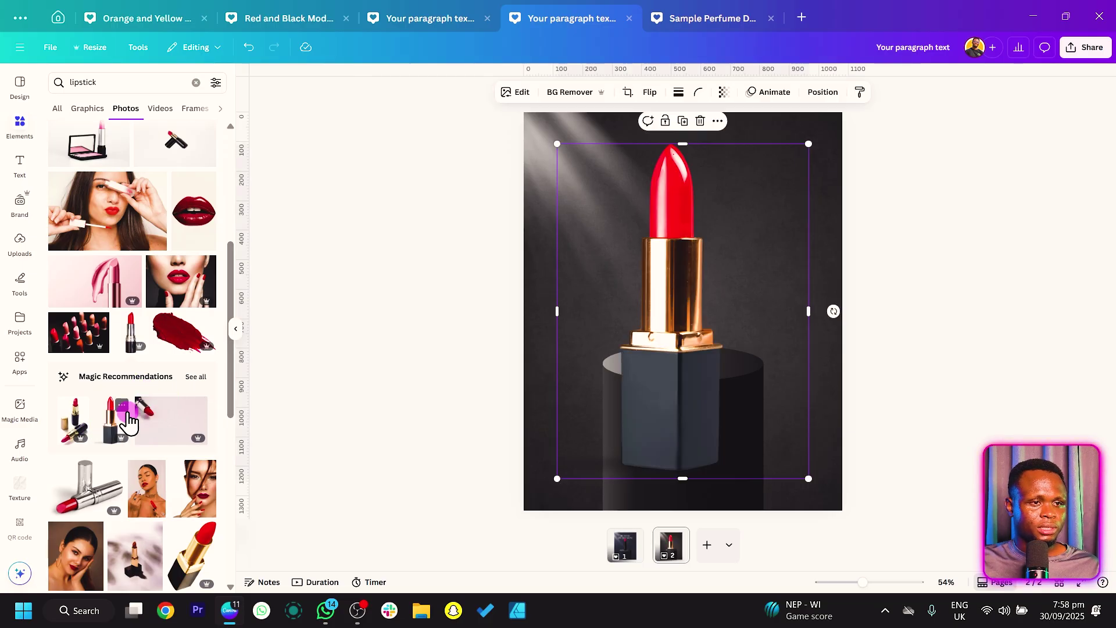
Step: Scale the lipstick photo down to less than half its size and stand it on the podium's top
{"action": "left_click_drag", "start_coordinate": [560, 479], "coordinate": [679, 351]}
{"action": "left_click", "coordinate": [421, 401]}
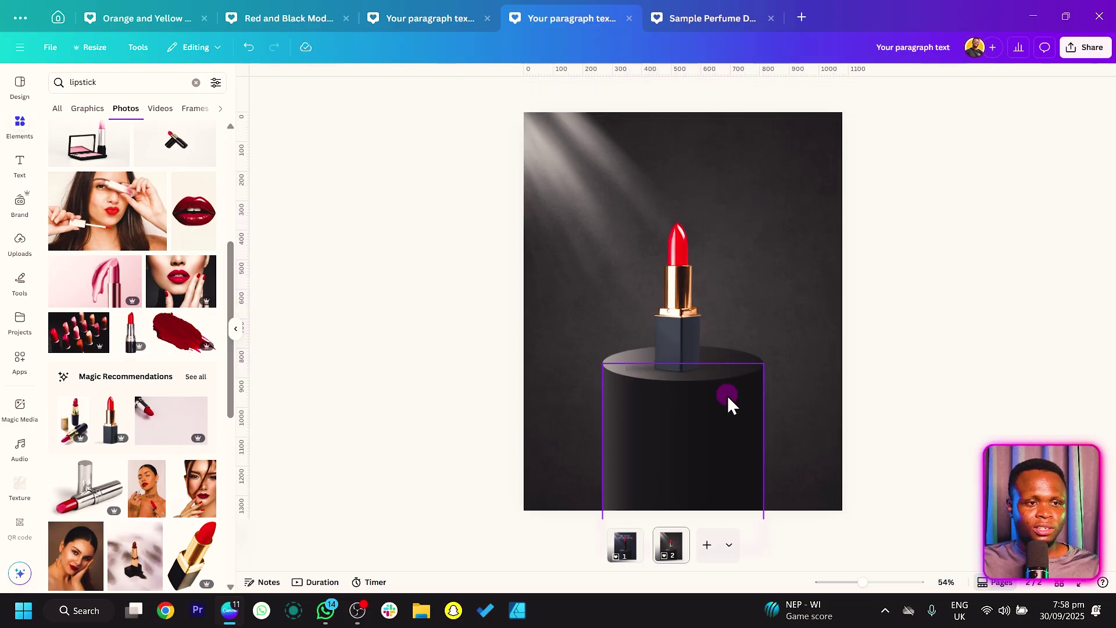
{"action": "left_click", "coordinate": [703, 357]}
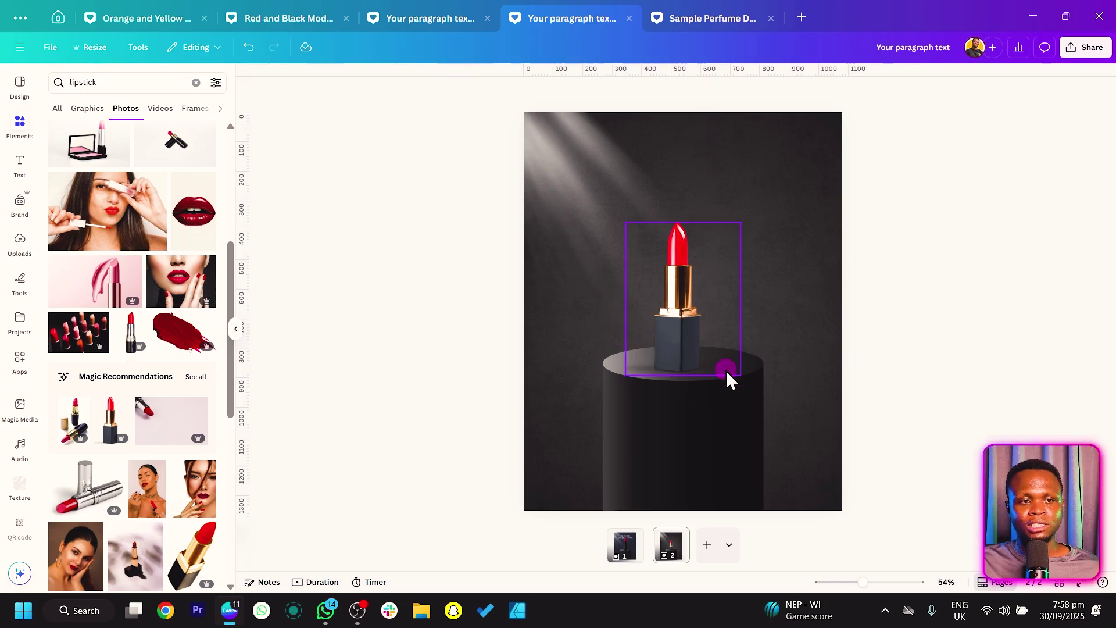
Step: Flip the lipstick photo horizontally and reposition it at the centre of the podium's top
{"action": "left_click", "coordinate": [674, 293]}
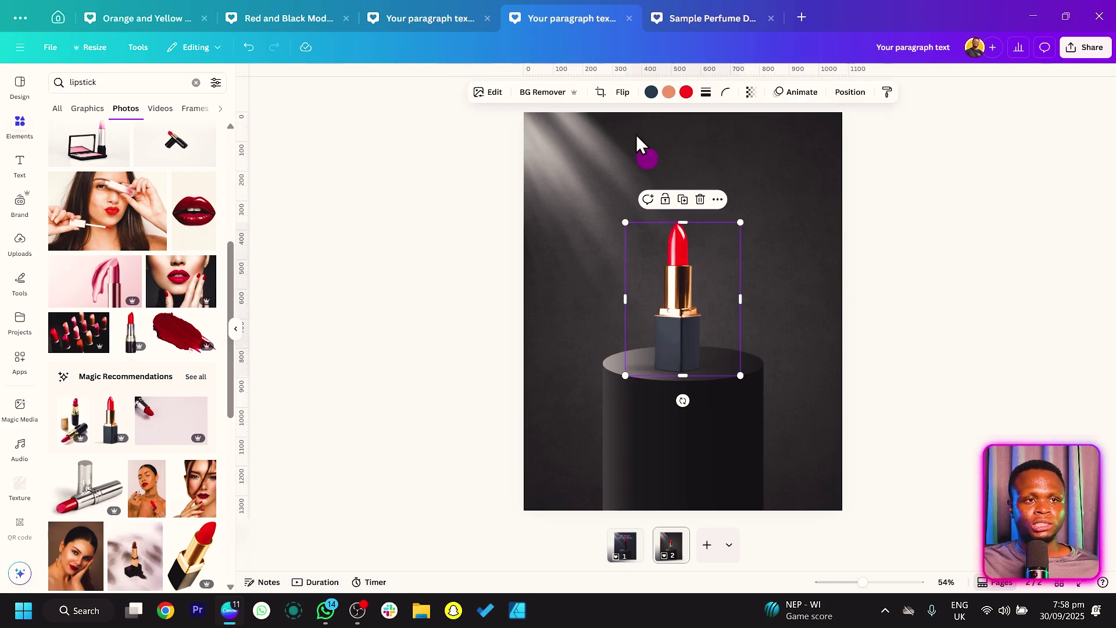
{"action": "left_click", "coordinate": [622, 92]}
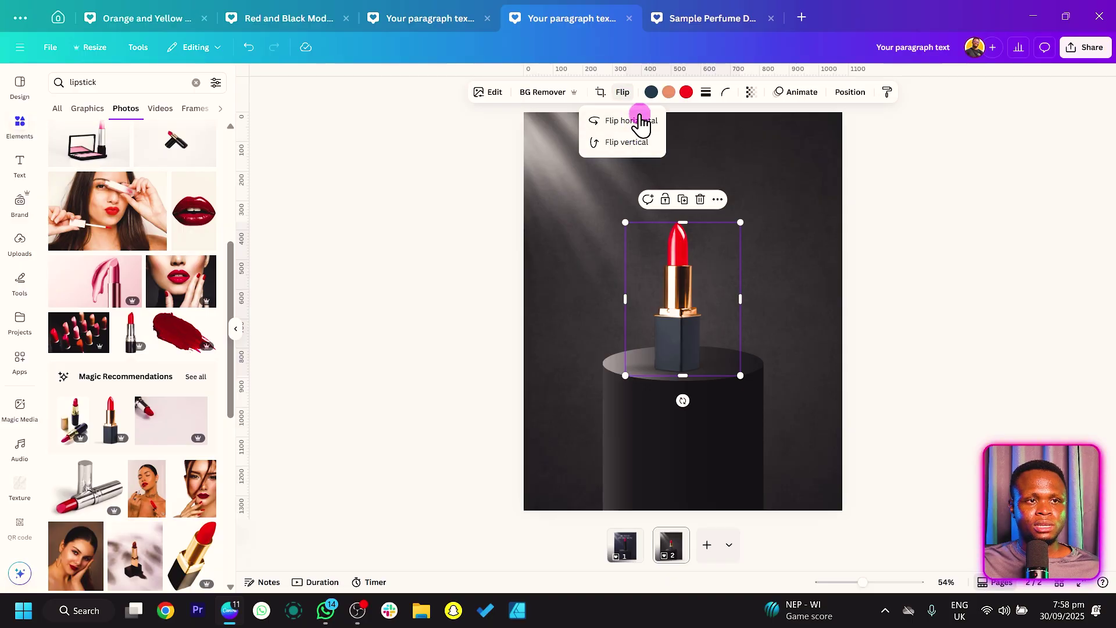
{"action": "left_click", "coordinate": [642, 121]}
{"action": "left_click_drag", "start_coordinate": [700, 309], "coordinate": [684, 303]}
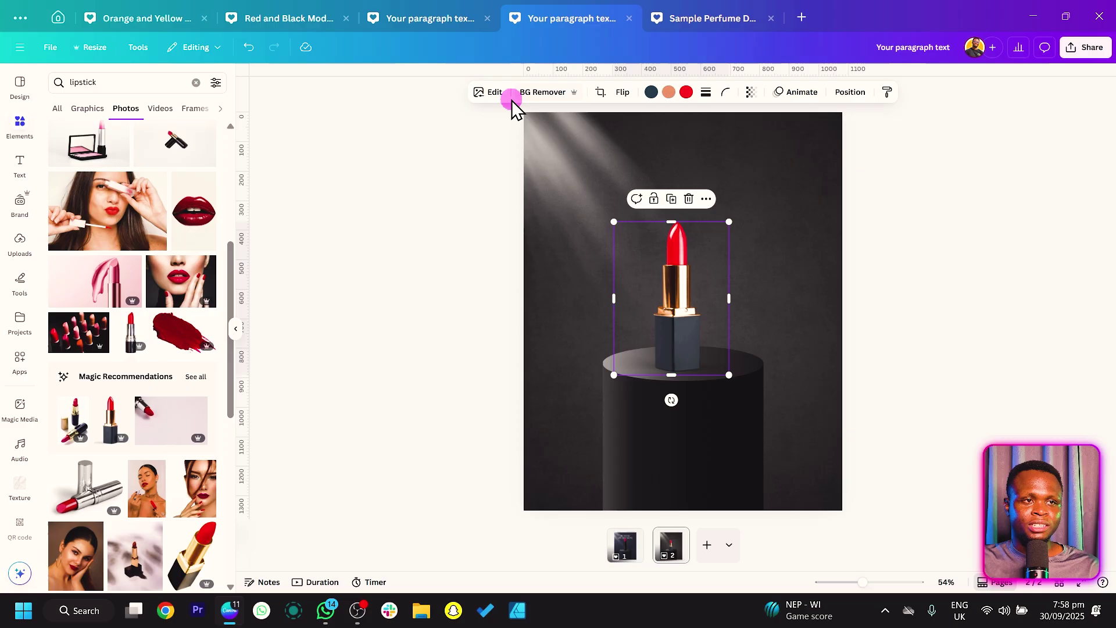
Step: Adjust the lipstick photo's light: set brightness to -13 and shadows to 39, and raise the blacks slightly
{"action": "left_click", "coordinate": [496, 98]}
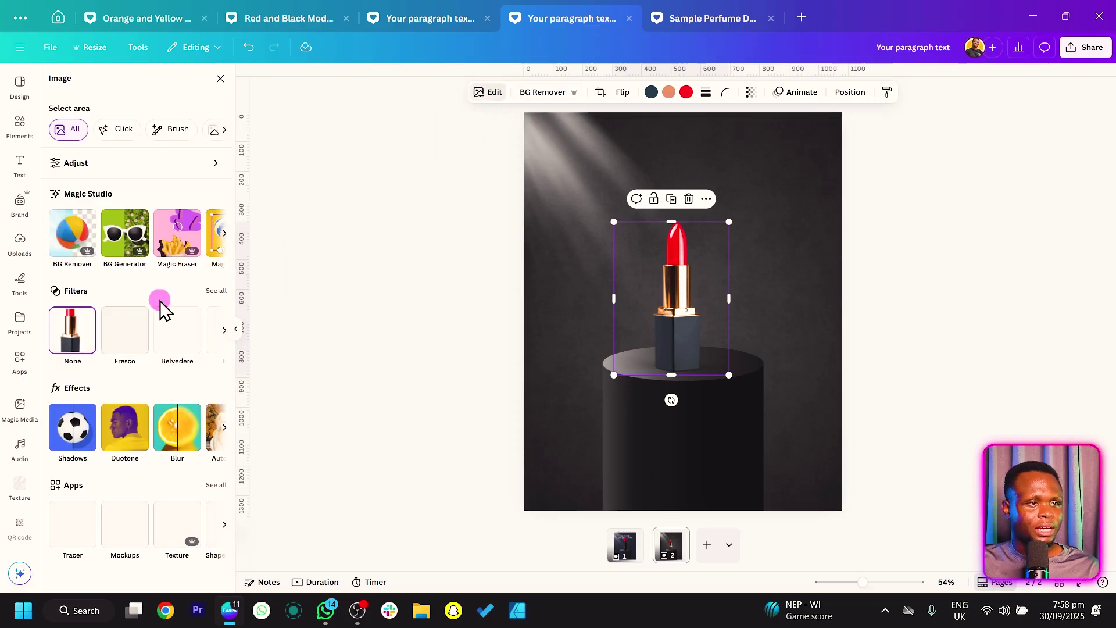
{"action": "left_click", "coordinate": [131, 162]}
{"action": "scroll", "coordinate": [148, 395], "scroll_direction": "down", "scroll_amount": 2}
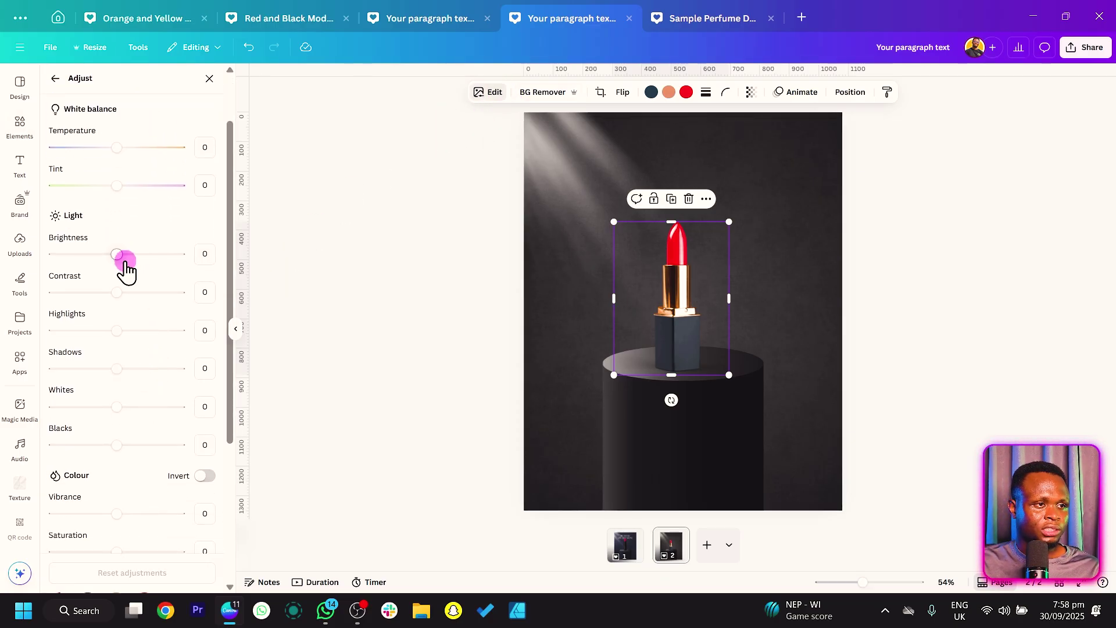
{"action": "left_click_drag", "start_coordinate": [116, 256], "coordinate": [109, 255]}
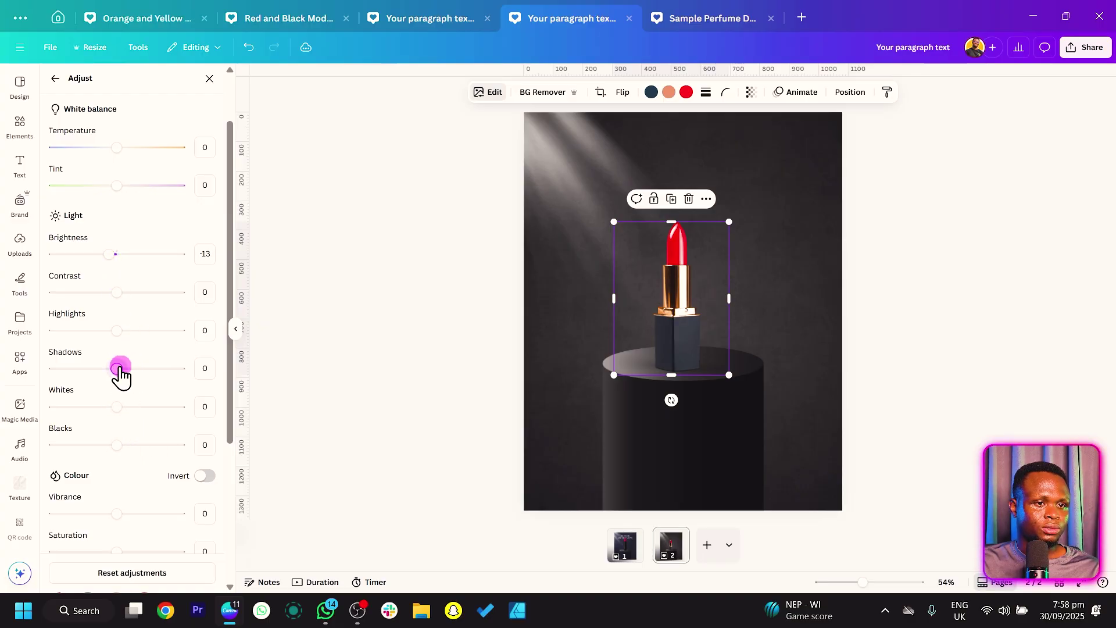
{"action": "left_click_drag", "start_coordinate": [117, 368], "coordinate": [142, 367]}
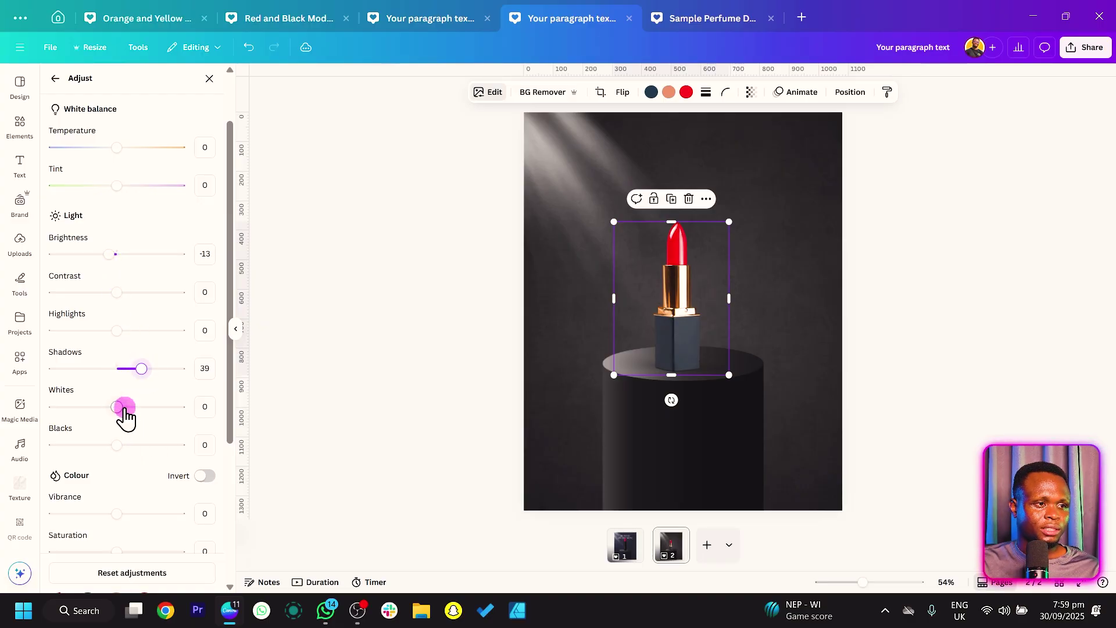
{"action": "mouse_move", "coordinate": [117, 444]}
{"action": "left_mouse_down"}
{"action": "mouse_move", "coordinate": [87, 445]}
{"action": "mouse_move", "coordinate": [145, 445]}
{"action": "mouse_move", "coordinate": [117, 441]}
{"action": "mouse_move", "coordinate": [133, 442]}
{"action": "left_mouse_up"}
{"action": "scroll", "coordinate": [130, 394], "scroll_direction": "down", "scroll_amount": 2}
{"action": "left_click", "coordinate": [461, 267]}
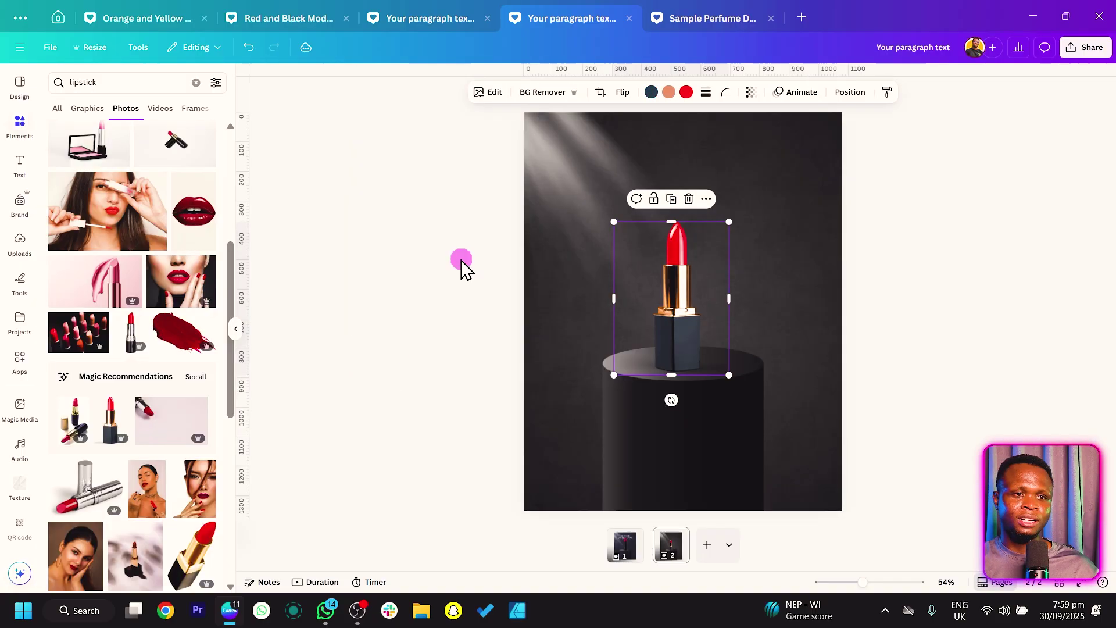
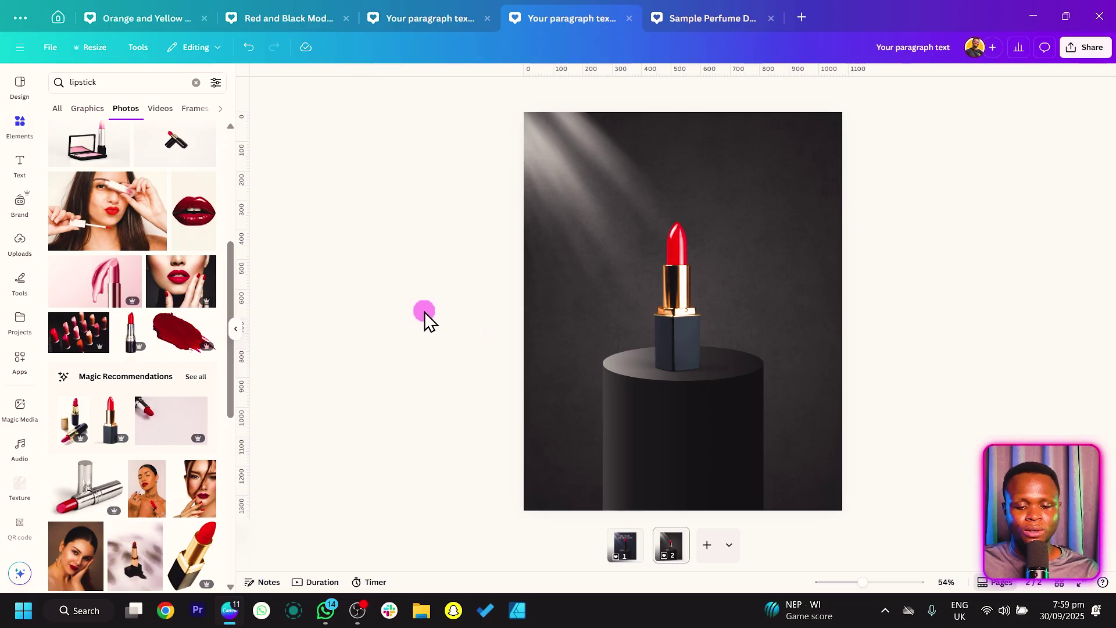
Step: Add a text box, size it to about 38.9 and place it above the lipstick
{"action": "key", "text": "t"}
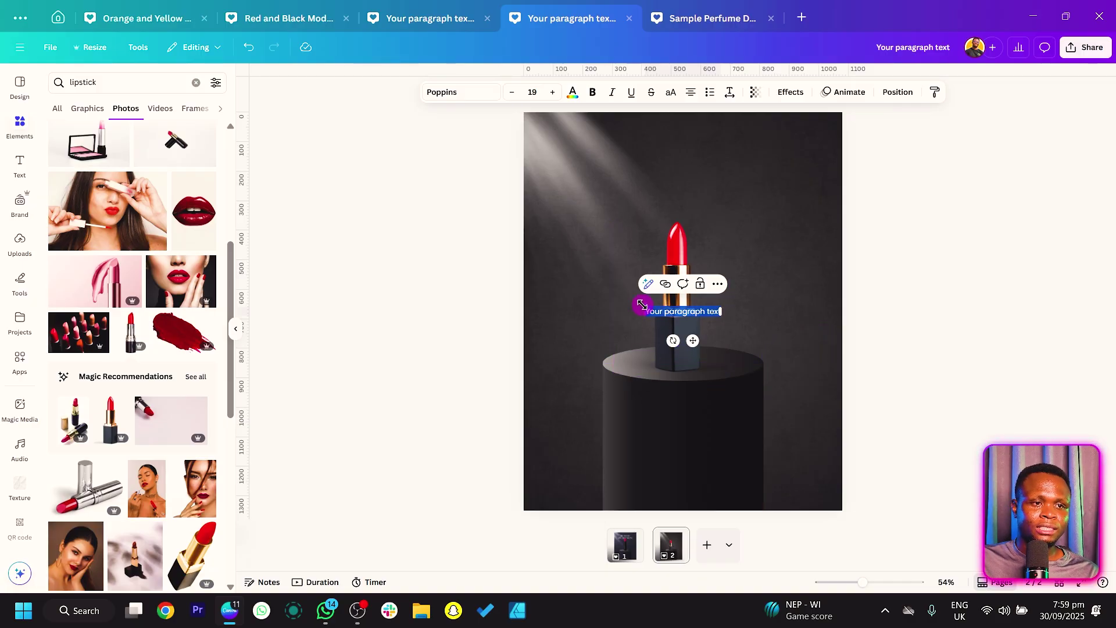
{"action": "left_click_drag", "start_coordinate": [642, 304], "coordinate": [556, 277]}
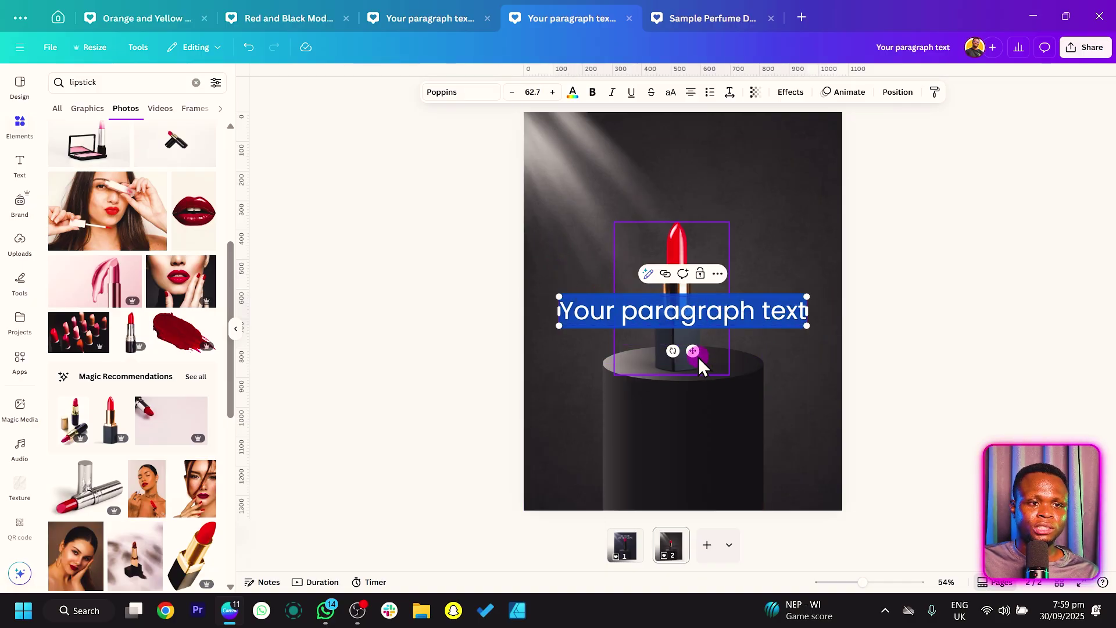
{"action": "left_click_drag", "start_coordinate": [693, 352], "coordinate": [690, 199]}
{"action": "left_click_drag", "start_coordinate": [554, 141], "coordinate": [599, 153]}
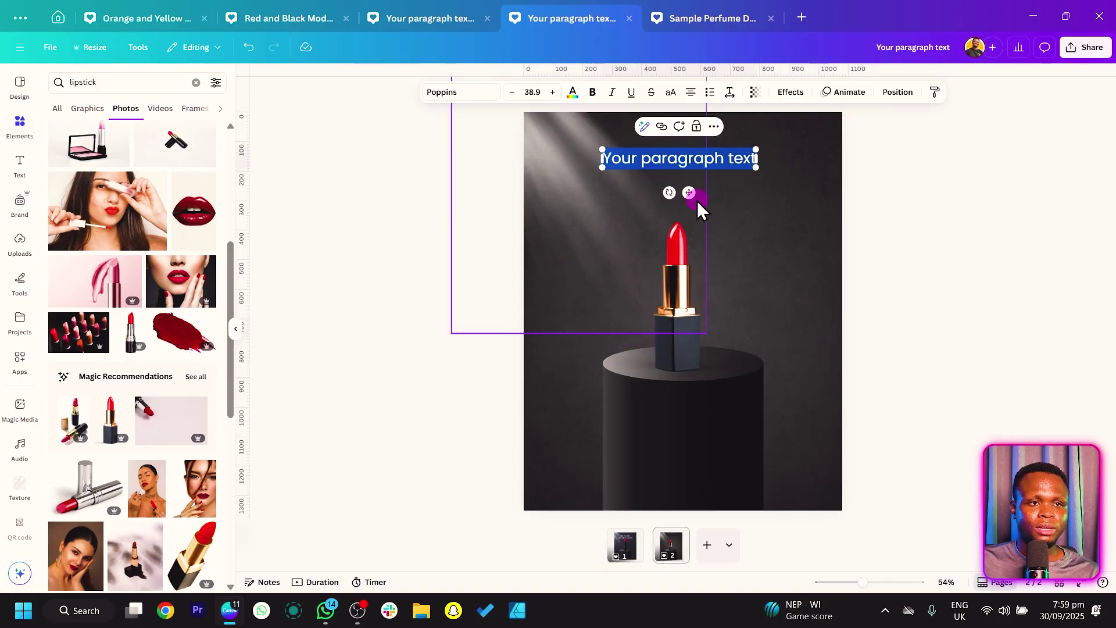
Step: Replace the placeholder text above the lipstick with "bolden your lips" and switch it to uppercase
{"action": "left_click", "coordinate": [364, 487]}
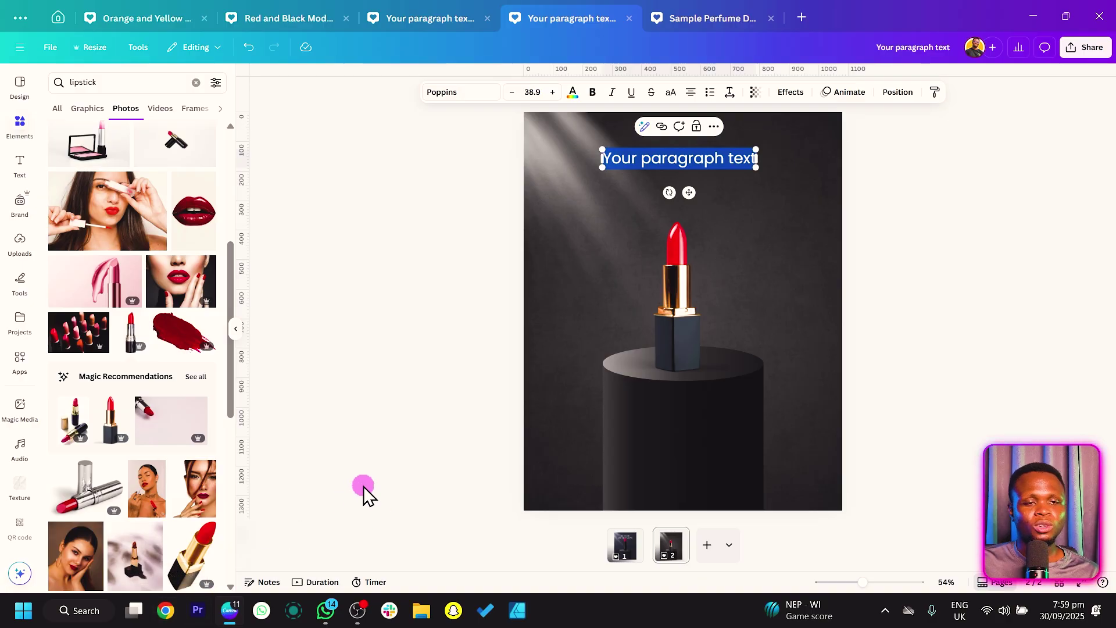
{"action": "key", "text": "BackSpace"}
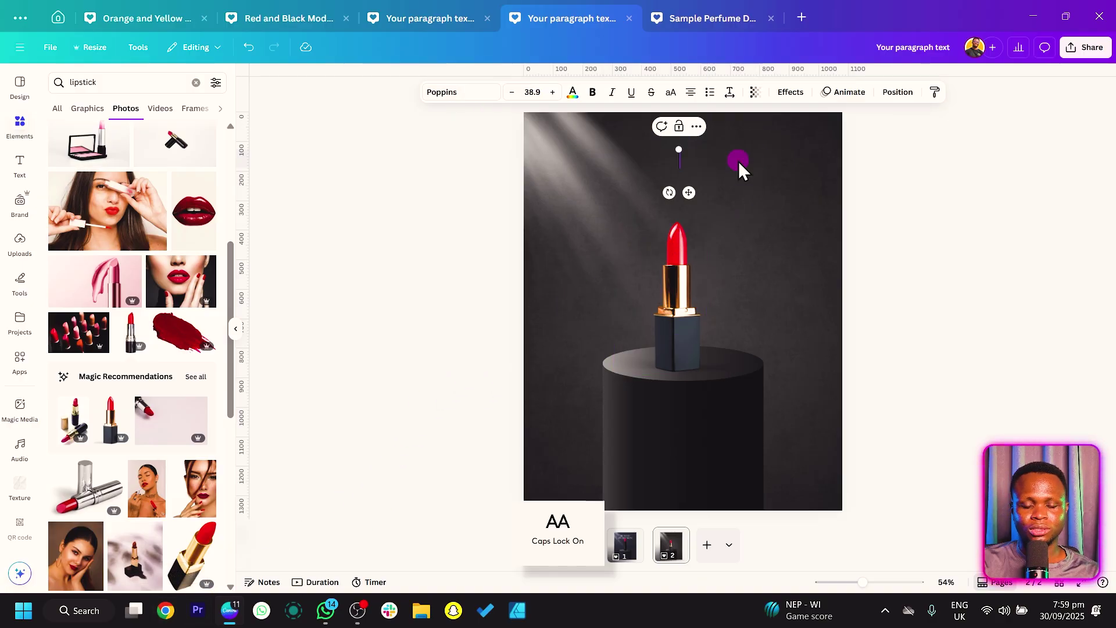
{"action": "type", "text": "bo"}
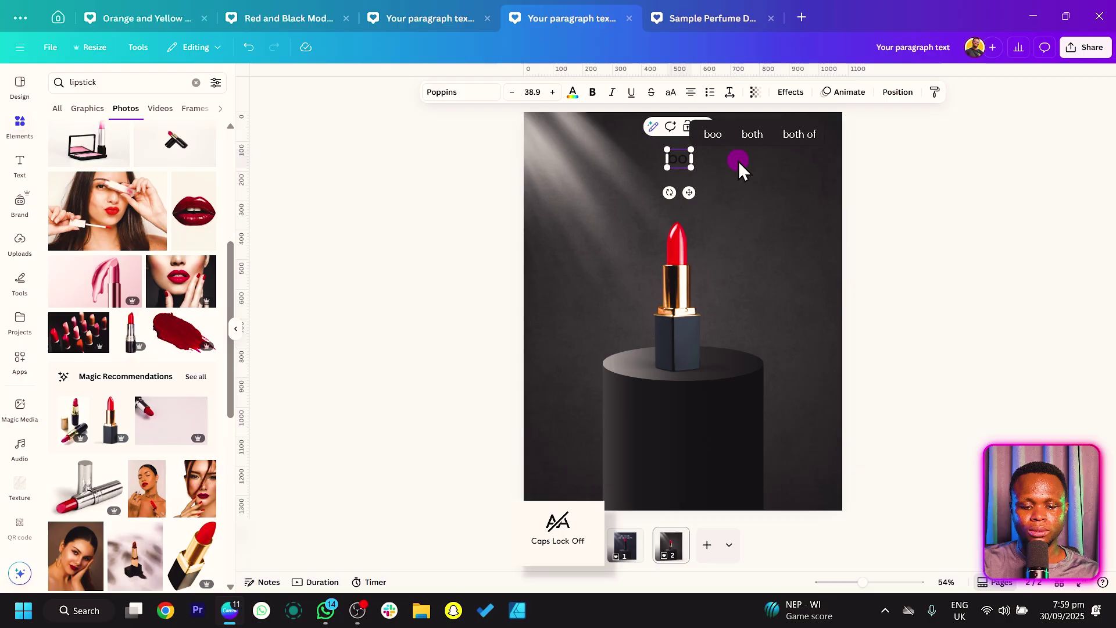
{"action": "type", "text": "lden your lips"}
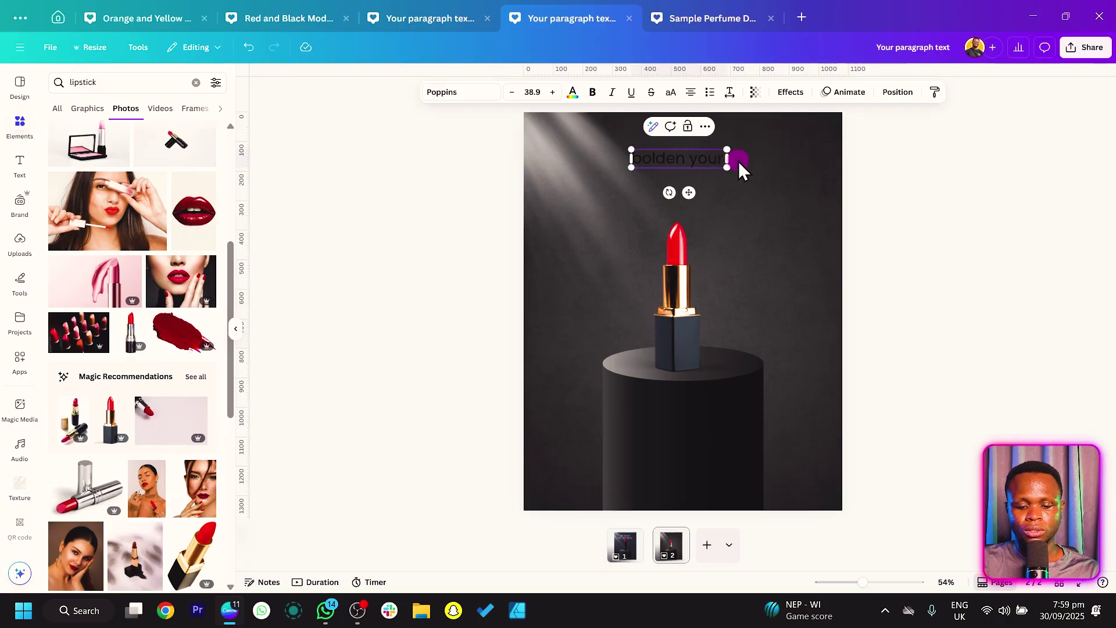
{"action": "key", "text": "ctrl+a"}
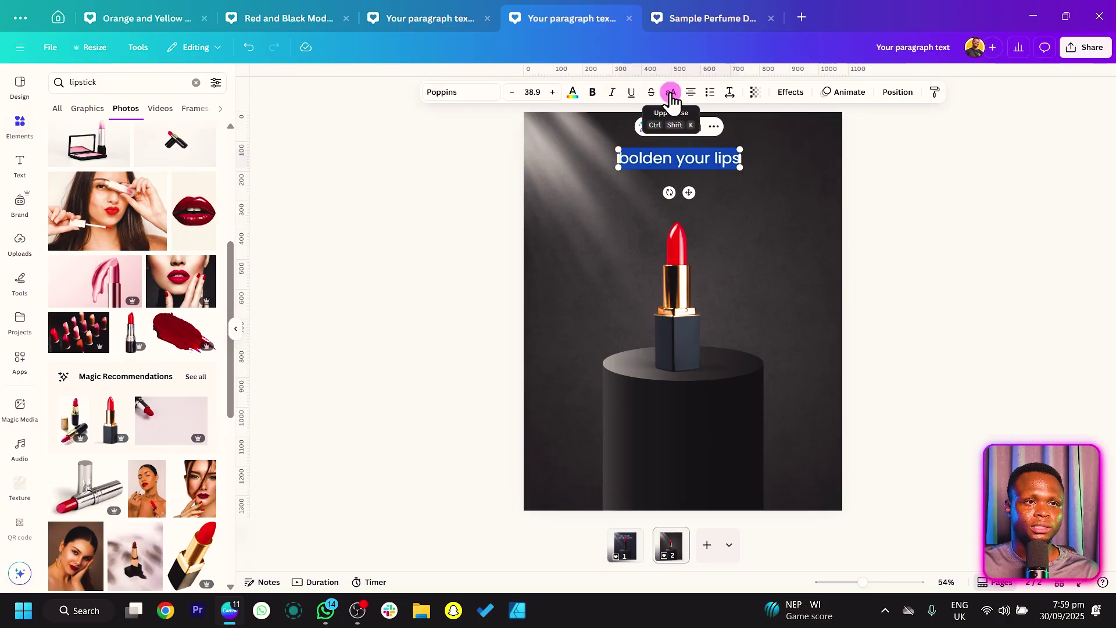
{"action": "left_click", "coordinate": [670, 92]}
Step: Search the fonts for "serif" and set the headline in Farmhand Serif
{"action": "left_click", "coordinate": [453, 94]}
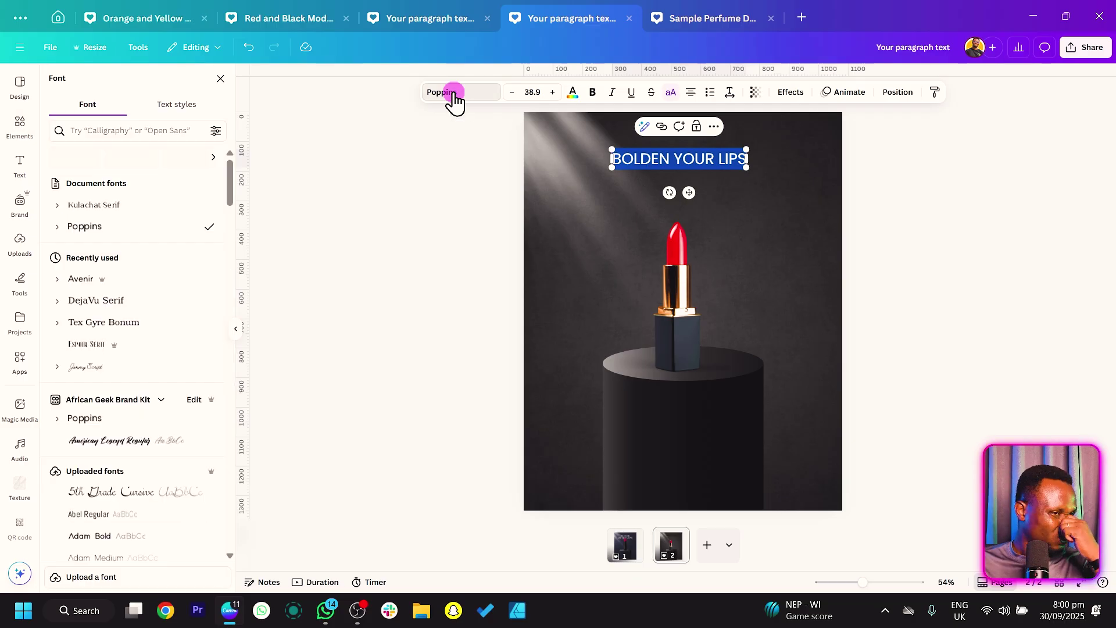
{"action": "left_click", "coordinate": [138, 135]}
{"action": "type", "text": "se"}
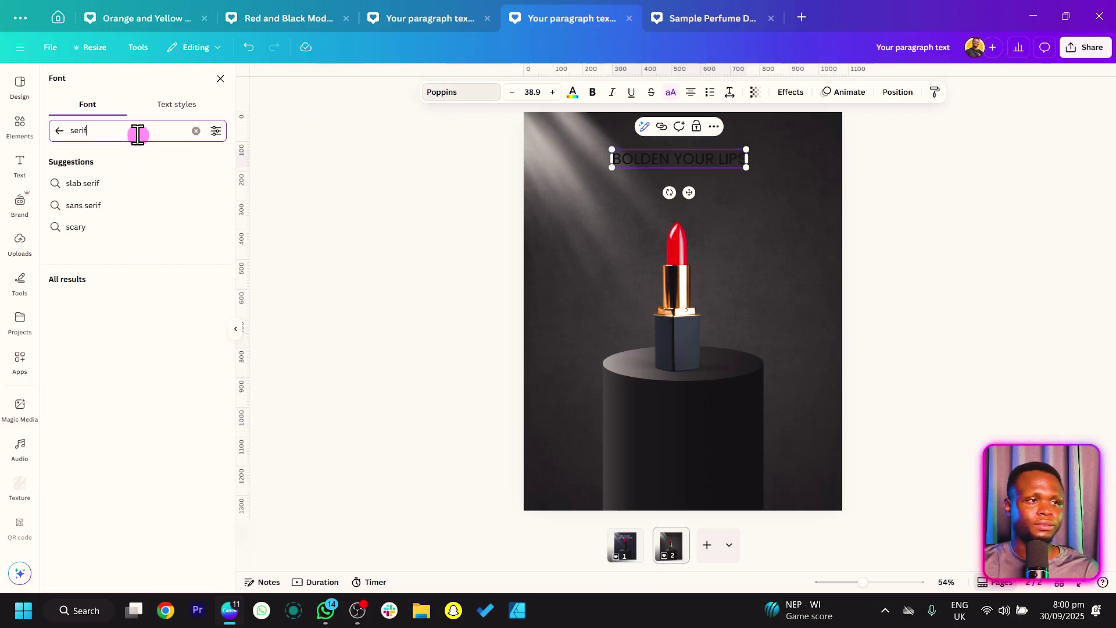
{"action": "type", "text": "rif"}
{"action": "scroll", "coordinate": [122, 372], "scroll_direction": "down", "scroll_amount": 2}
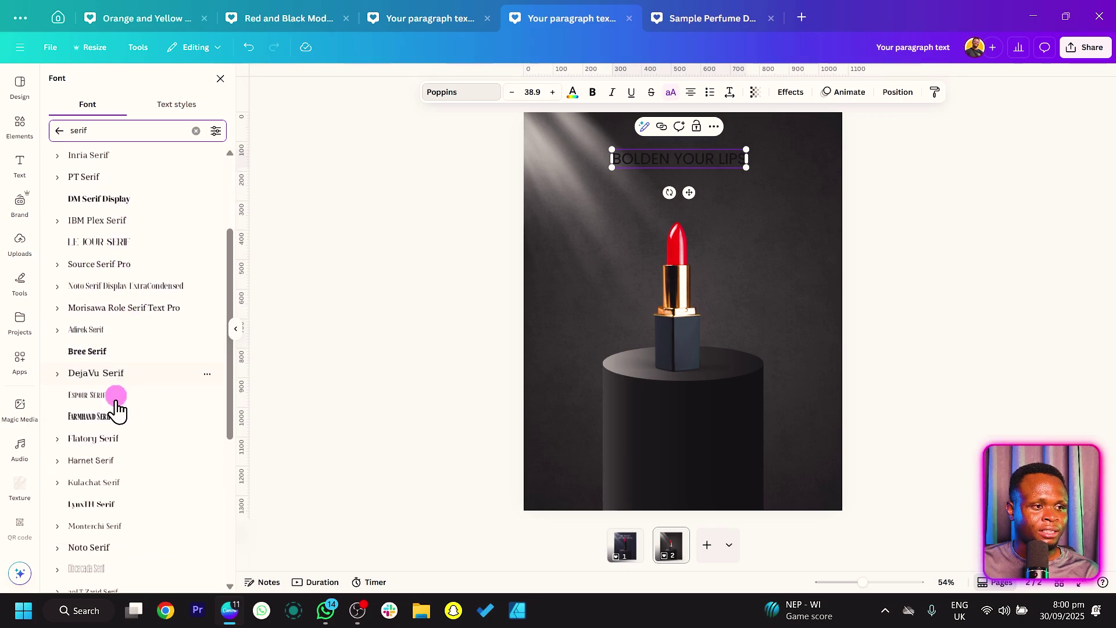
{"action": "left_click", "coordinate": [111, 418]}
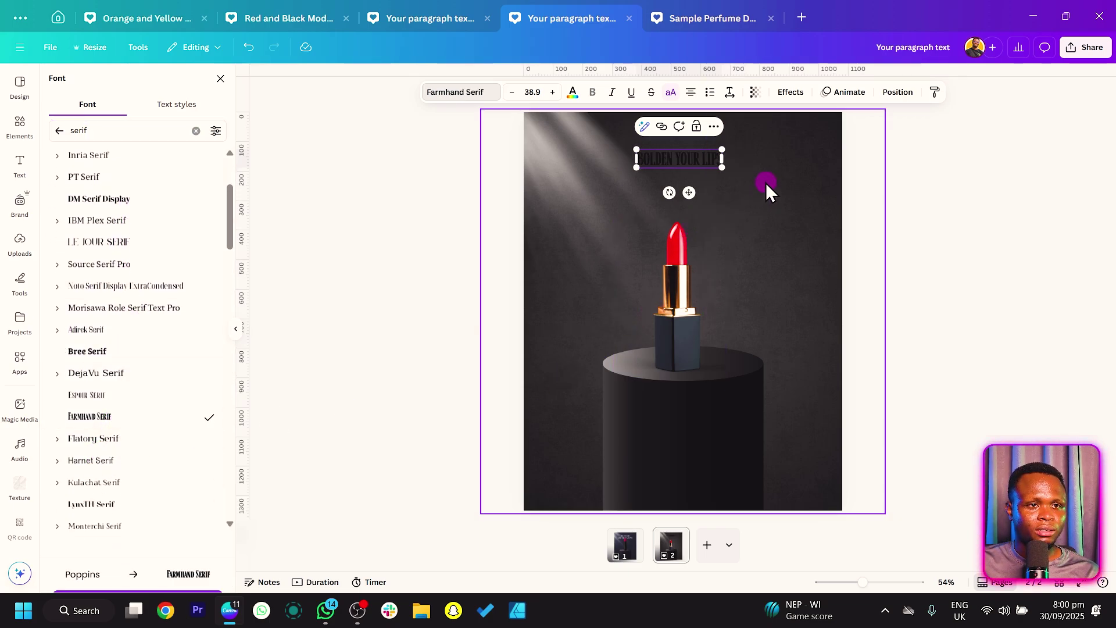
Step: Enlarge the headline to size 69, colour it white and move it down slightly towards the lipstick
{"action": "left_click_drag", "start_coordinate": [717, 174], "coordinate": [756, 190]}
{"action": "left_click", "coordinate": [573, 92]}
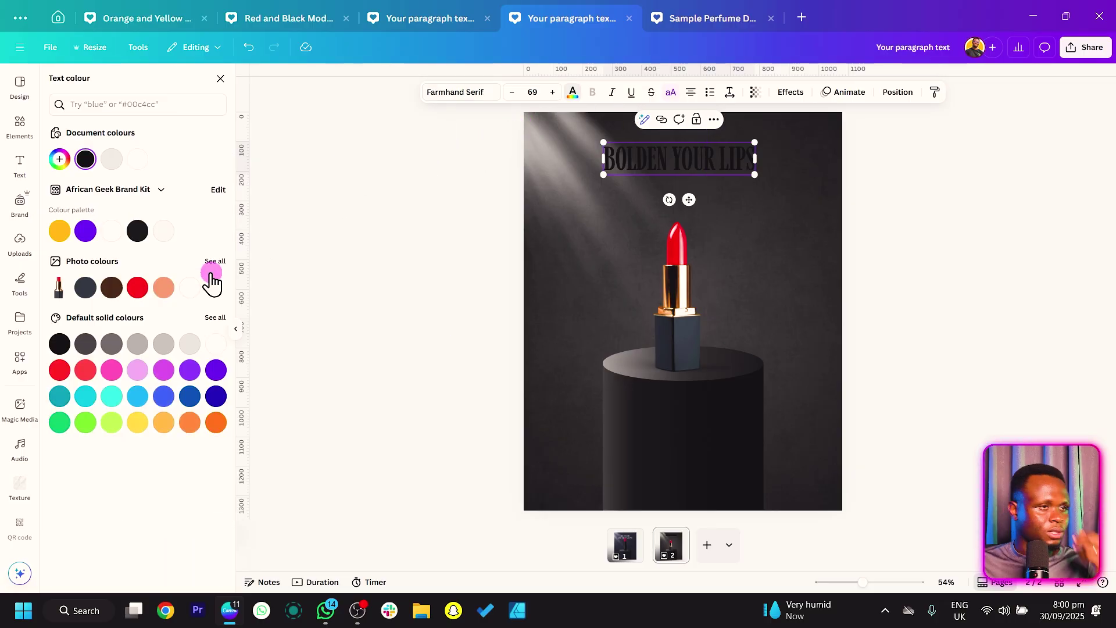
{"action": "left_click", "coordinate": [138, 159]}
{"action": "left_click_drag", "start_coordinate": [689, 199], "coordinate": [694, 228]}
{"action": "left_click", "coordinate": [865, 239]}
Step: Duplicate the headline, enlarge the copy to about size 210 just below the original and replace its text with "LUXEN"
{"action": "left_click", "coordinate": [723, 201]}
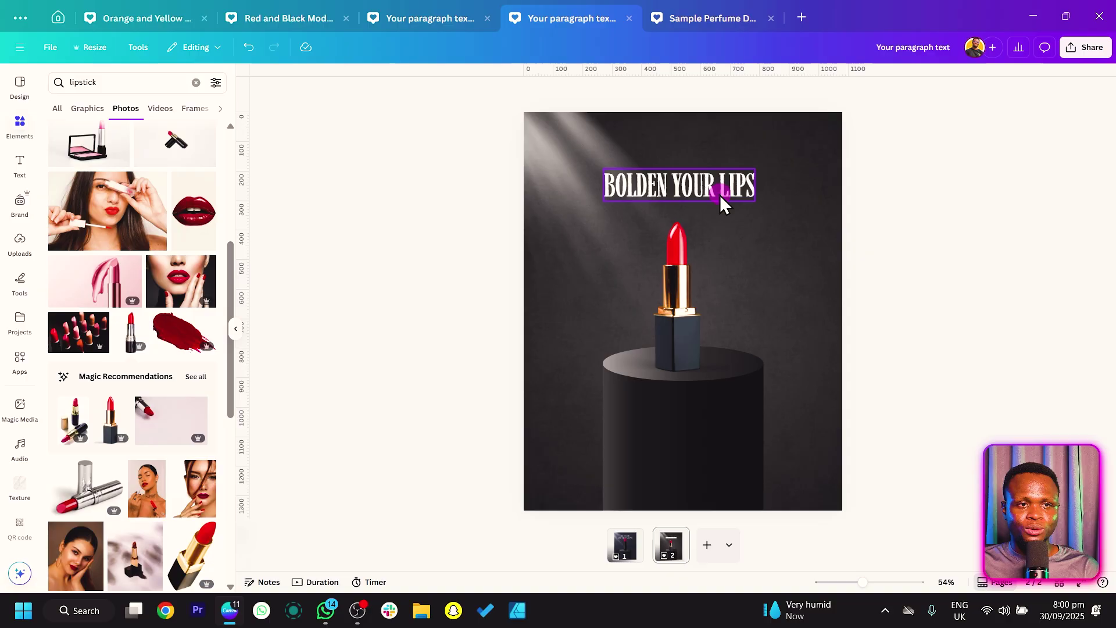
{"action": "left_click_drag", "start_coordinate": [722, 193], "coordinate": [904, 287]}
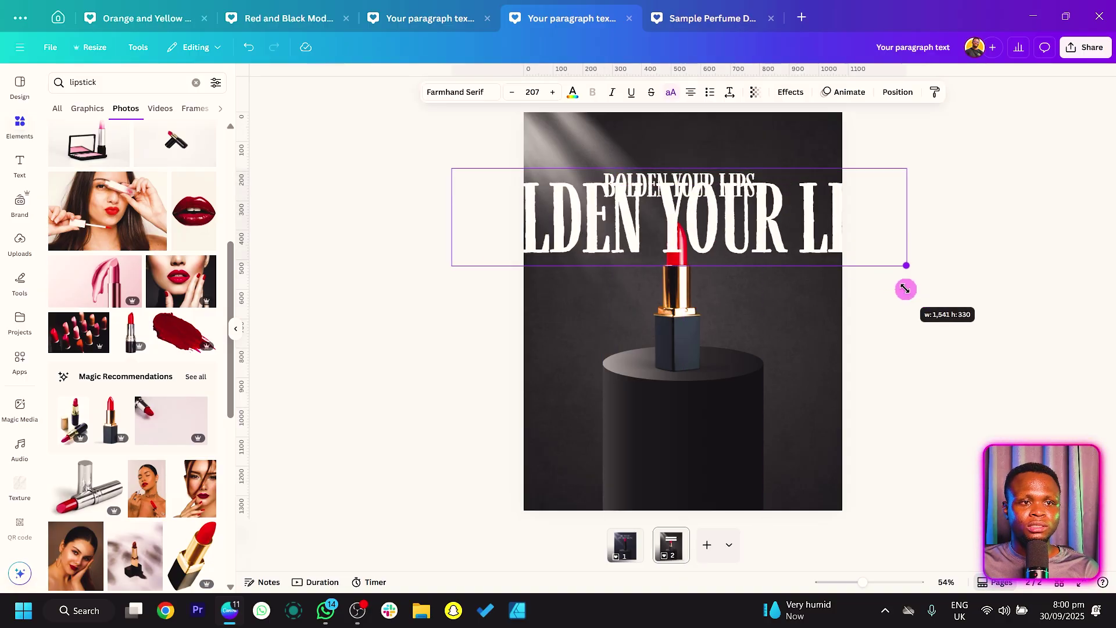
{"action": "left_click_drag", "start_coordinate": [796, 241], "coordinate": [803, 259]}
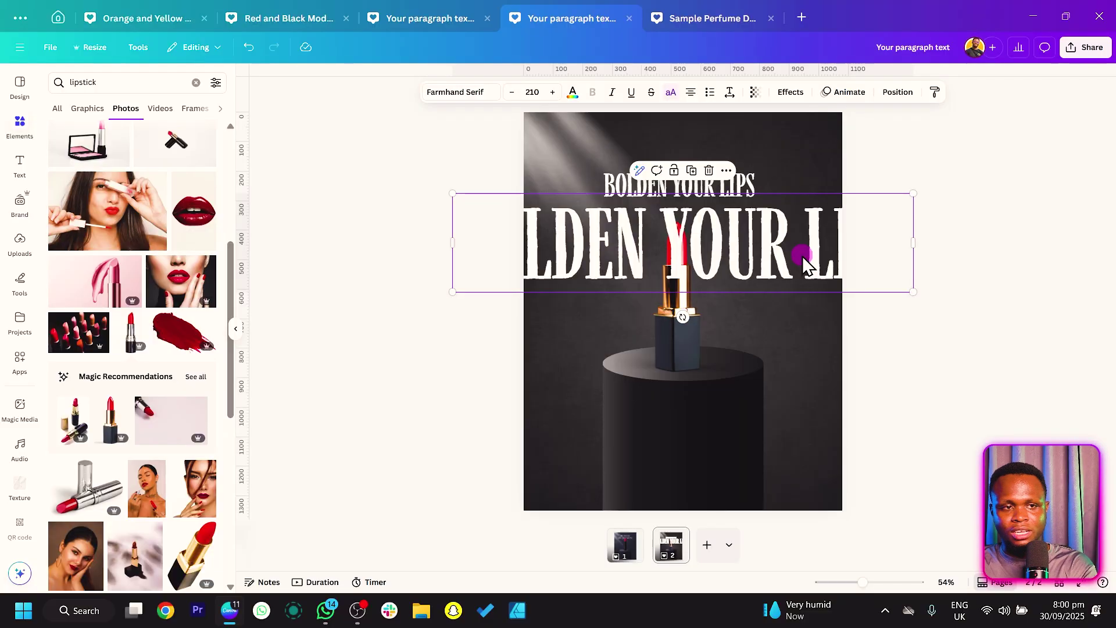
{"action": "double_click", "coordinate": [777, 238]}
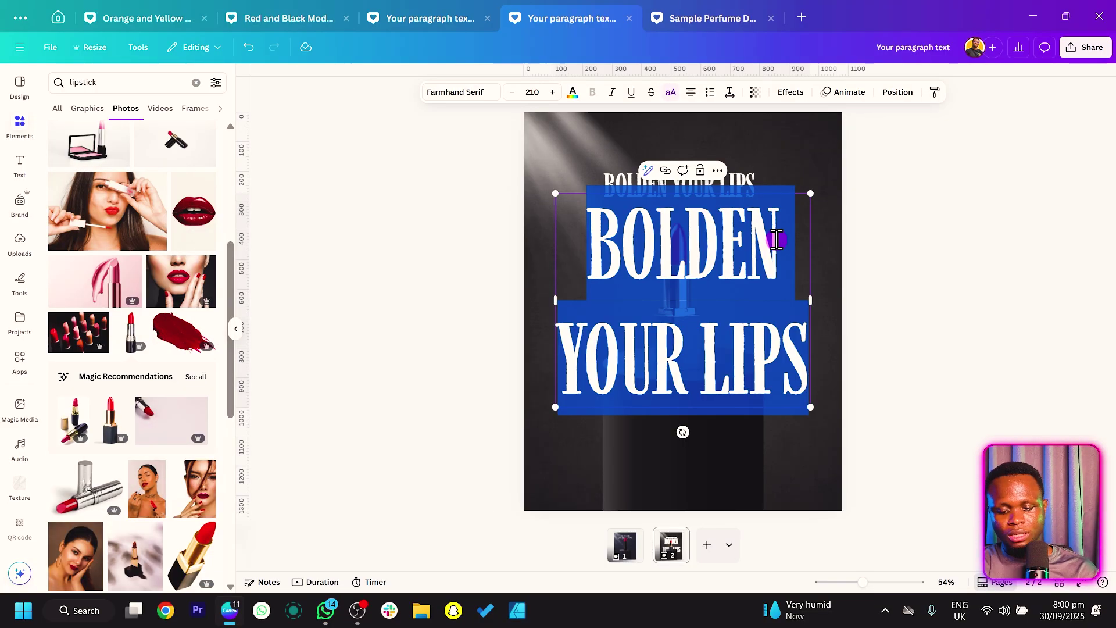
{"action": "type", "text": "LUXEN"}
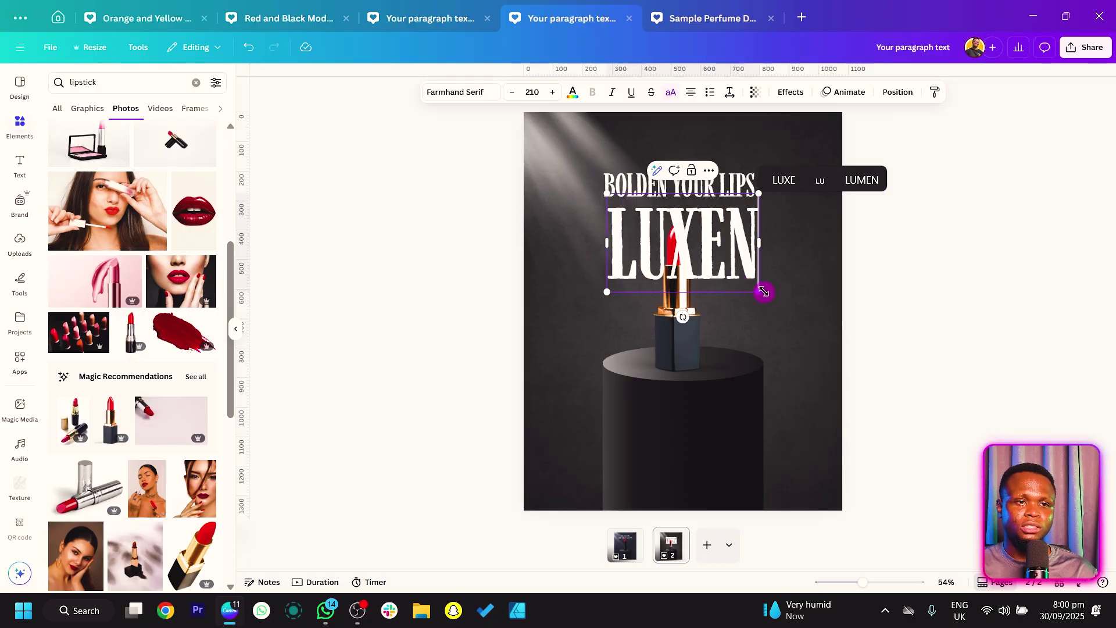
Step: Enlarge the LUXEN text to size 275 behind the lipstick and set its transparency to 12
{"action": "mouse_move", "coordinate": [763, 292]}
{"action": "left_mouse_down"}
{"action": "mouse_move", "coordinate": [784, 306]}
{"action": "mouse_move", "coordinate": [766, 300]}
{"action": "left_mouse_up"}
{"action": "left_click", "coordinate": [884, 316]}
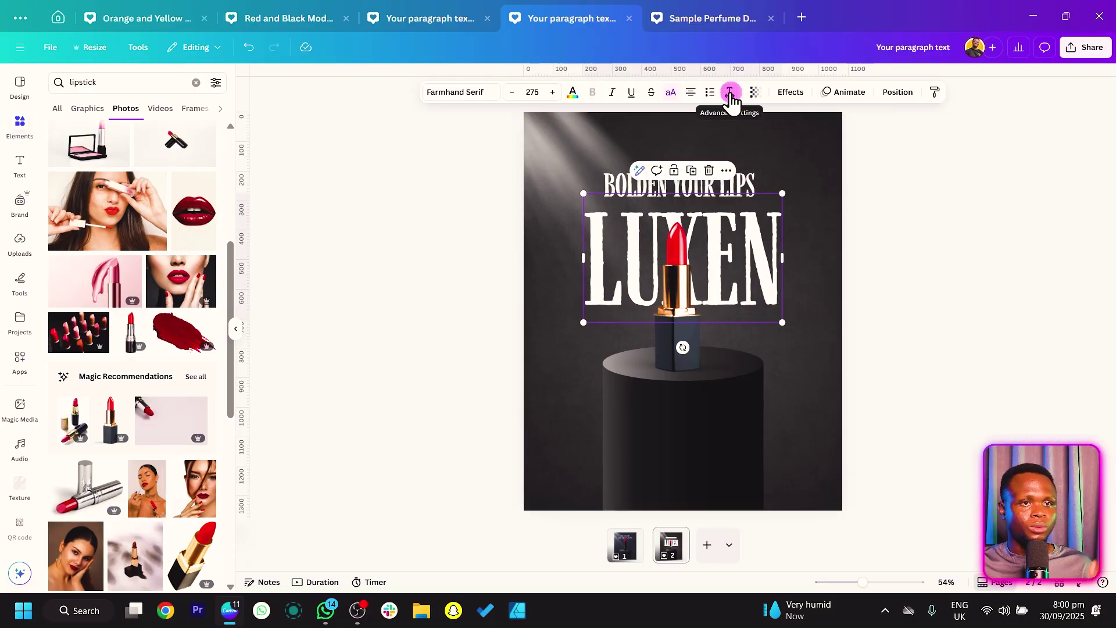
{"action": "left_click", "coordinate": [754, 93]}
{"action": "left_click_drag", "start_coordinate": [736, 137], "coordinate": [714, 149]}
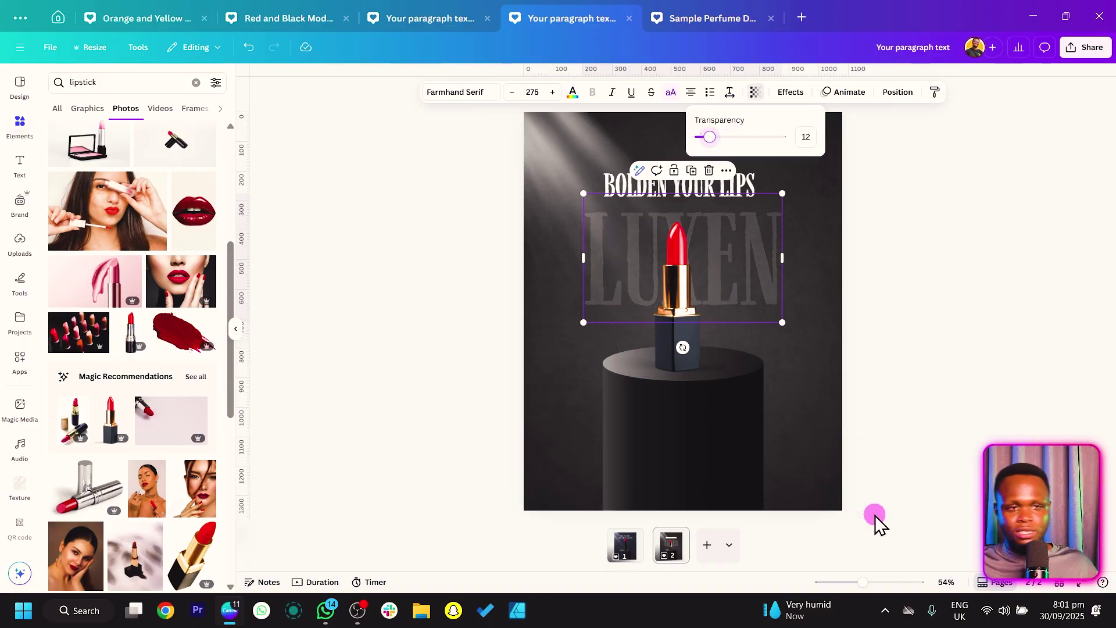
{"action": "left_click", "coordinate": [931, 366]}
Step: Duplicate the faded LUXEN text twice, stacked evenly downwards, and send both copies behind the lipstick and podium
{"action": "left_click_drag", "start_coordinate": [763, 294], "coordinate": [758, 380]}
{"action": "key", "text": "ctrl+d"}
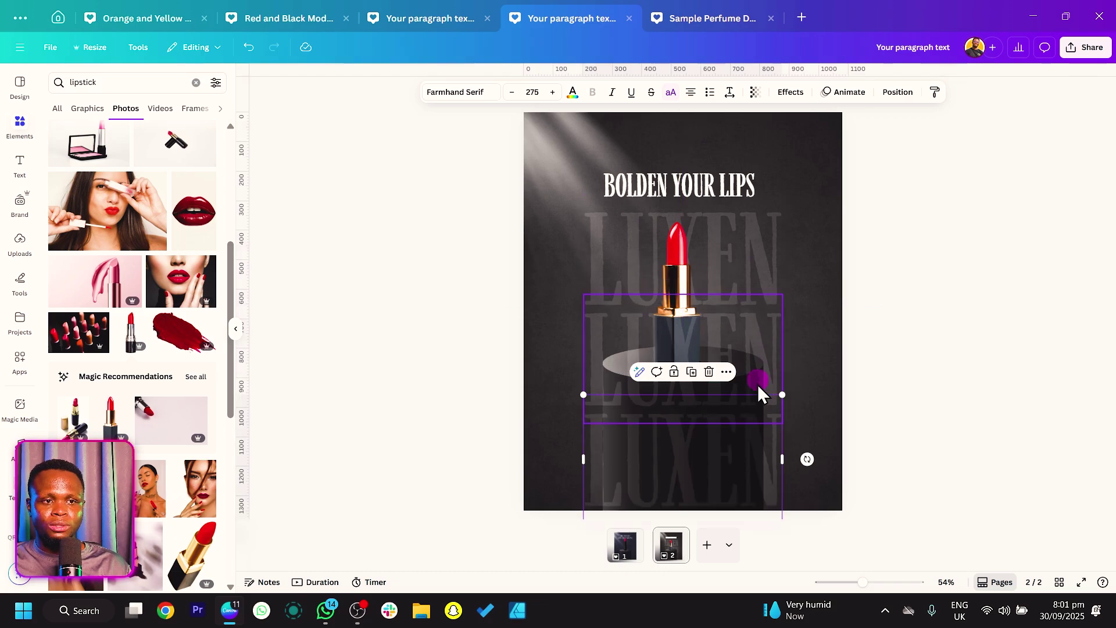
{"action": "left_click", "coordinate": [749, 361], "text": "shift"}
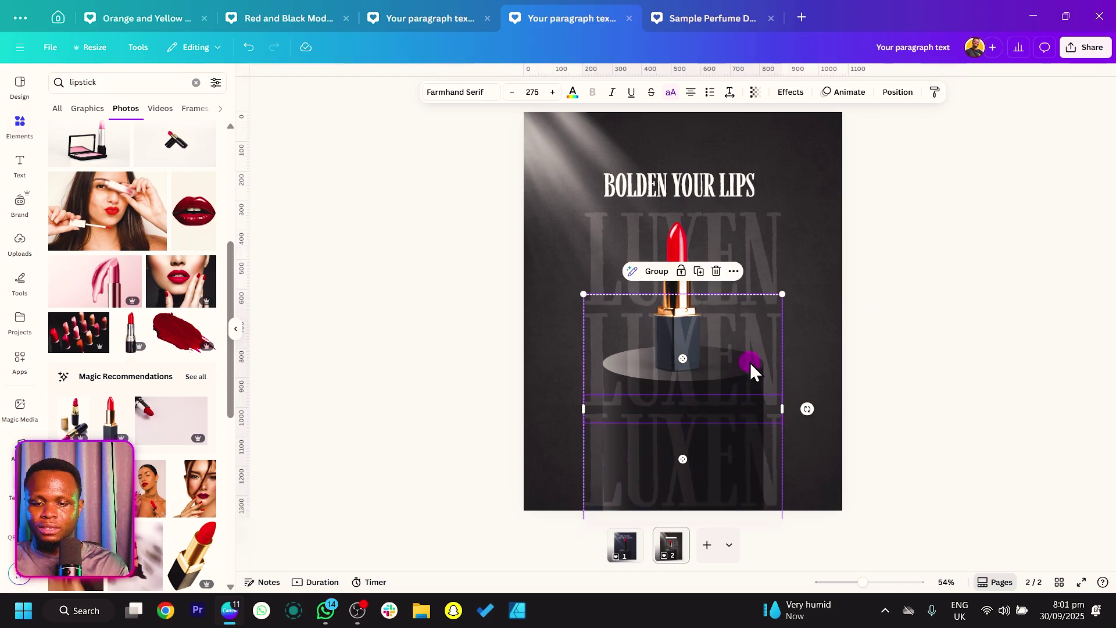
{"action": "key", "text": "ctrl+bracketleft"}
{"action": "key", "text": "ctrl+bracketleft"}
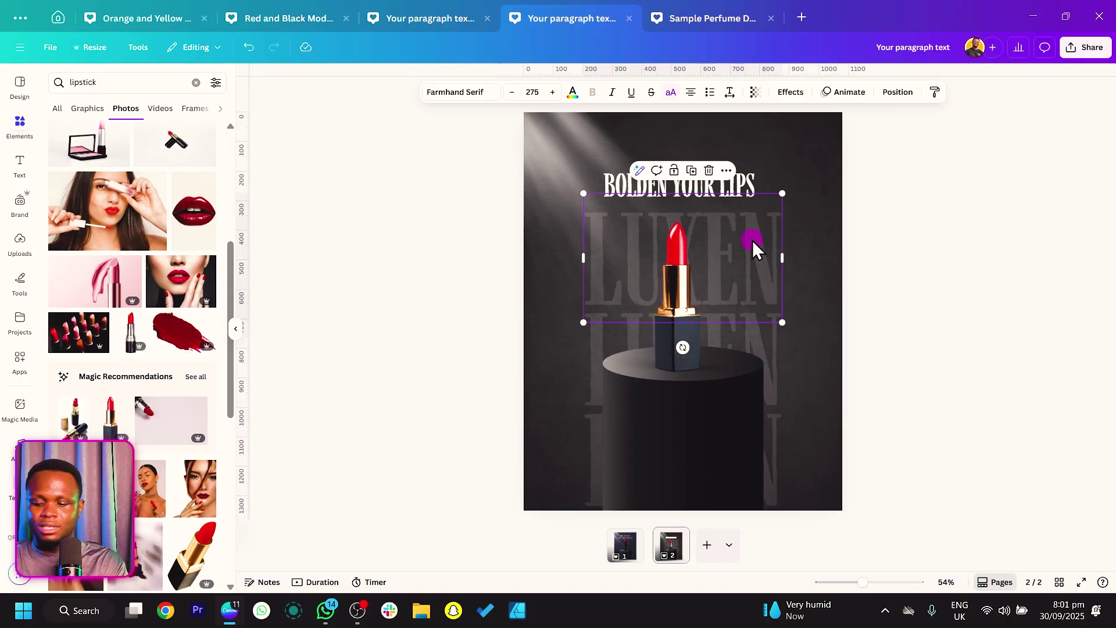
{"action": "left_click", "coordinate": [965, 219]}
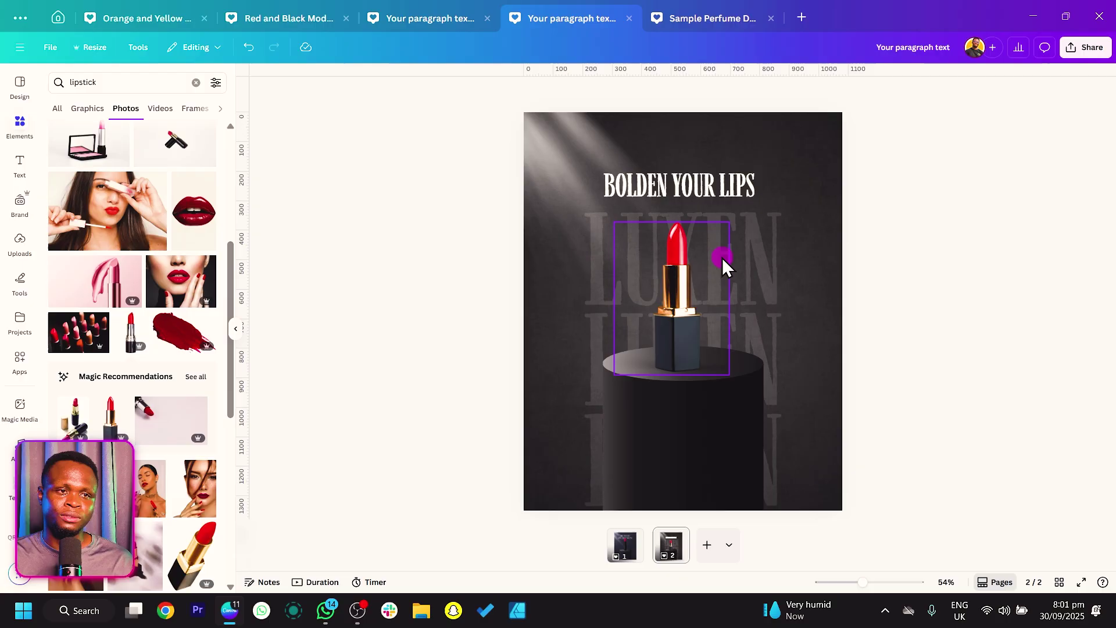
Step: Move the light rays down along the poster's left side so the beam falls towards the lipstick
{"action": "left_click_drag", "start_coordinate": [557, 180], "coordinate": [570, 259]}
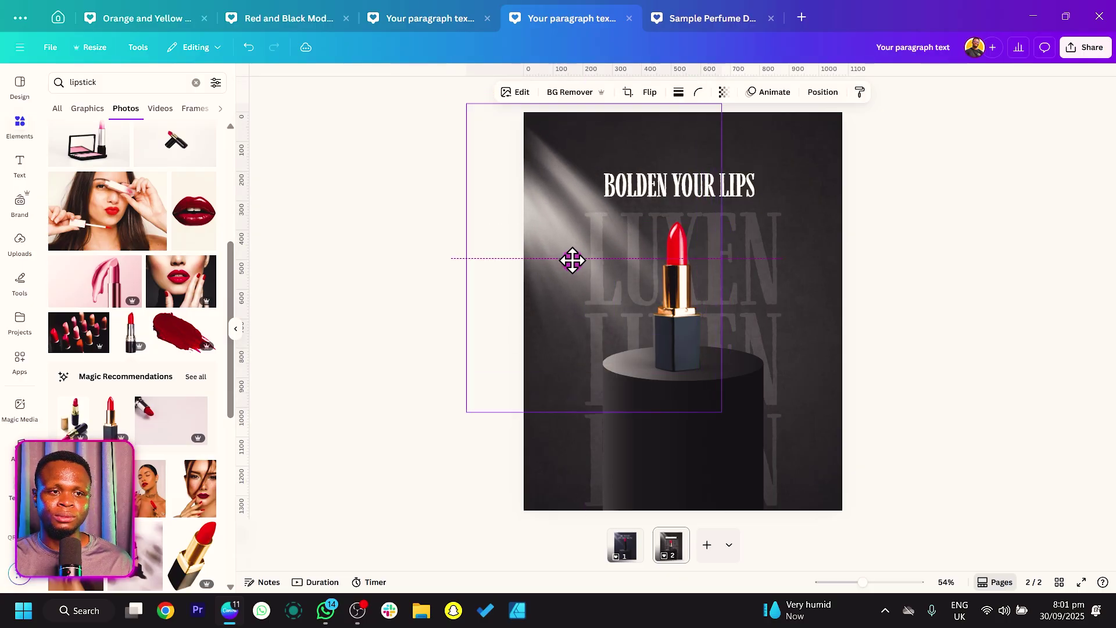
{"action": "left_click", "coordinate": [410, 256]}
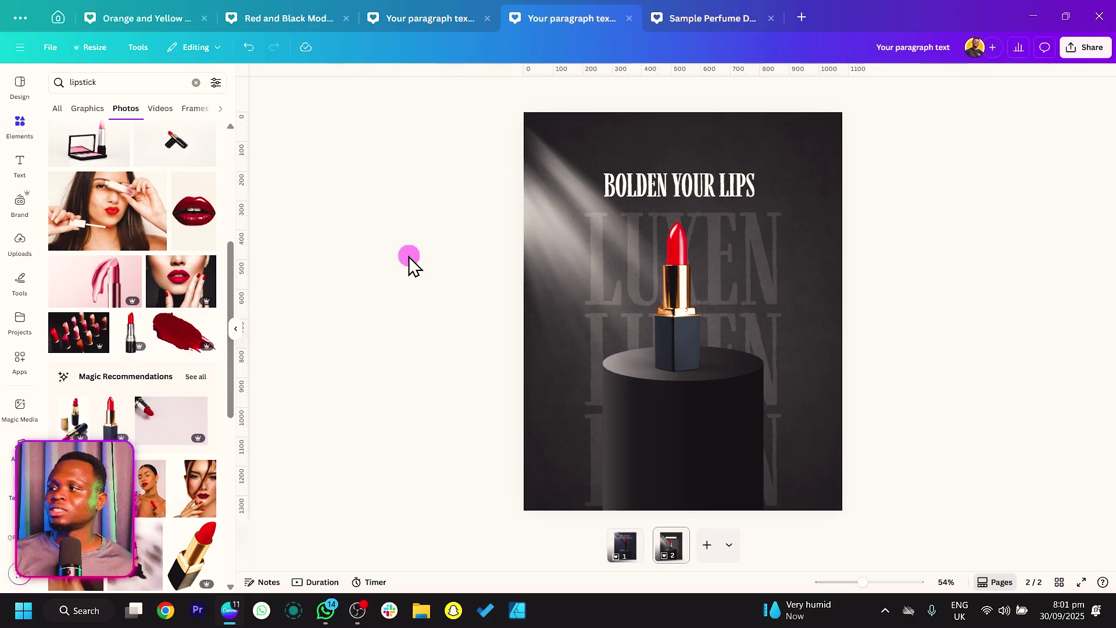